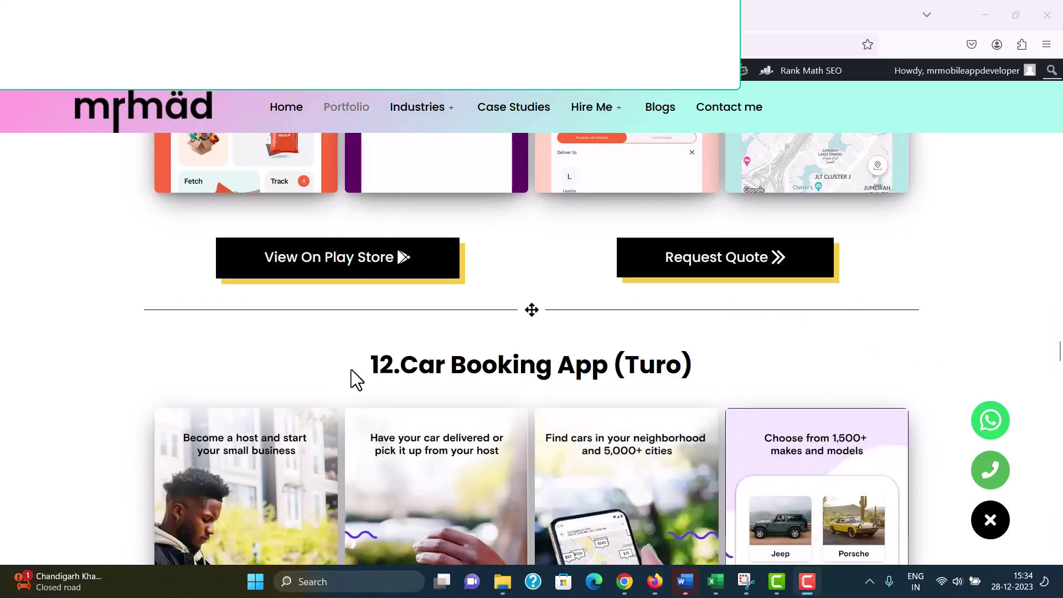
Open the Car Booking App (Turo) image gallery for editing and bring up the alt text of its first image, turo-4.webp
scroll(351, 370, "up", 5)
scroll(354, 382, "down", 7)
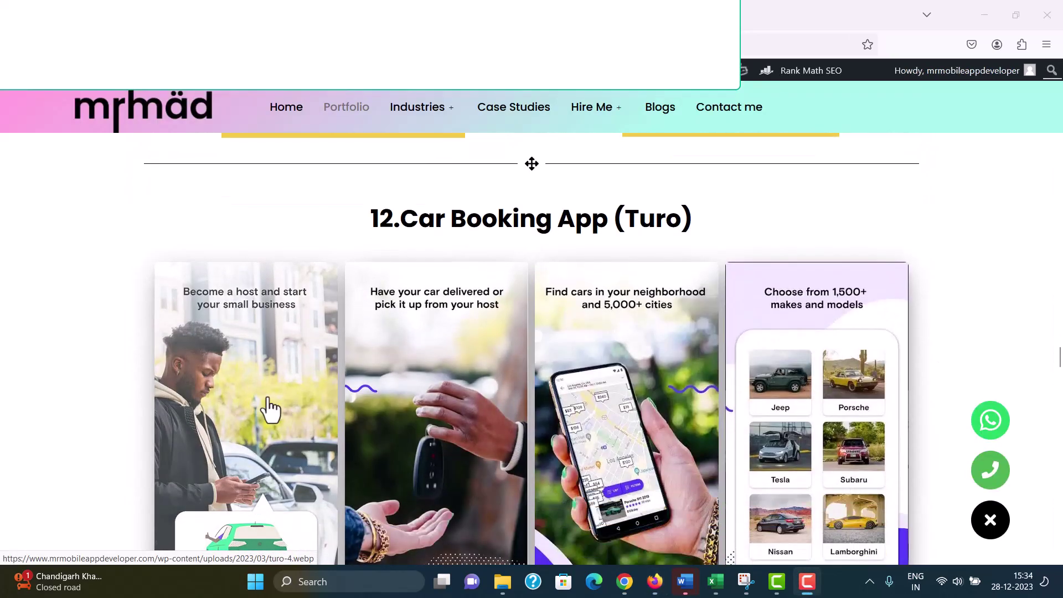
scroll(247, 408, "down", 2)
scroll(247, 409, "up", 2)
scroll(263, 382, "down", 1)
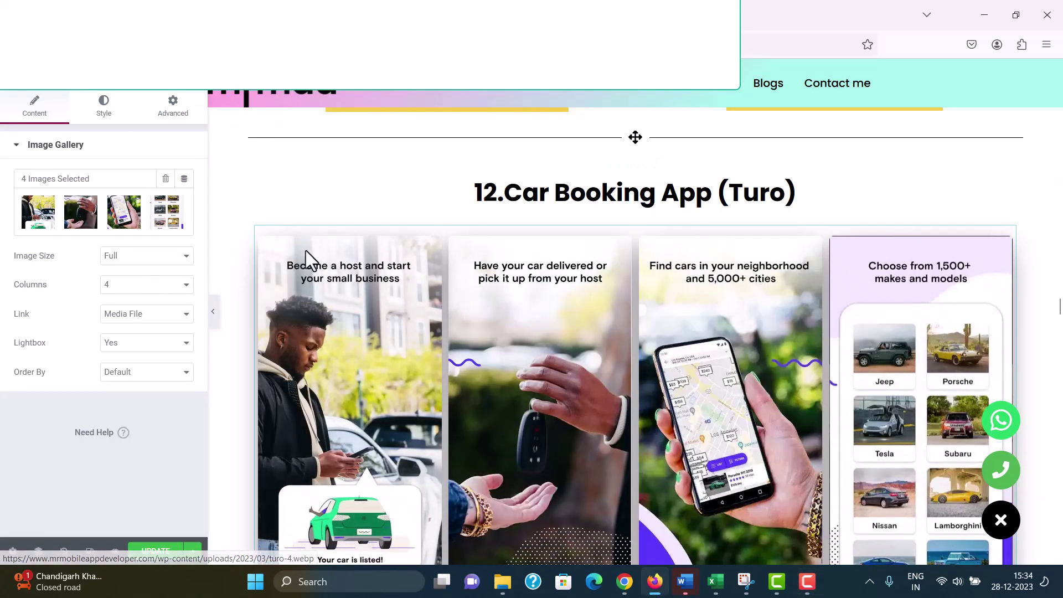
left_click(381, 337)
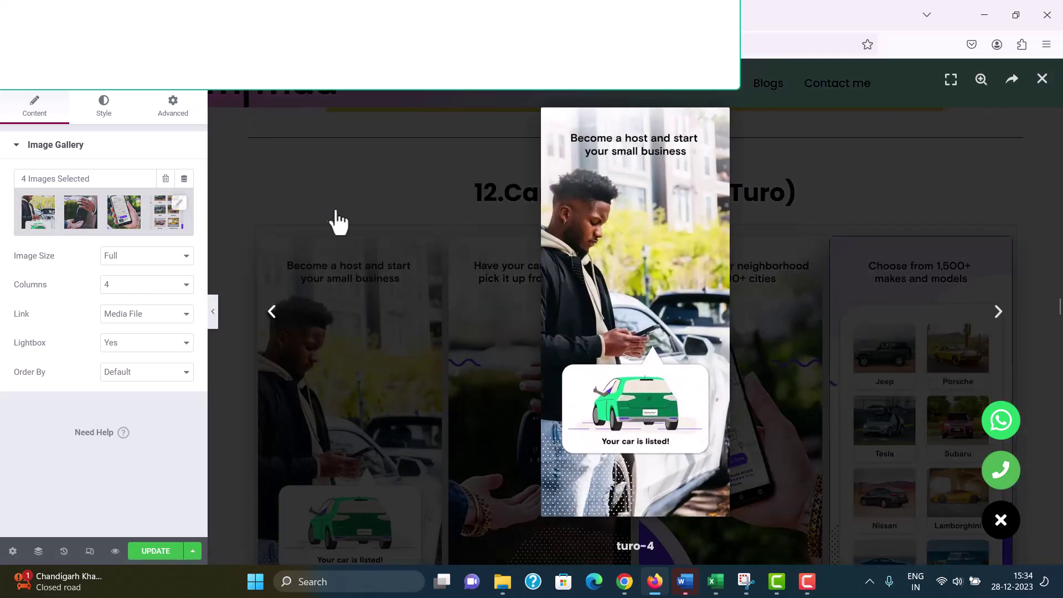
left_click(377, 266)
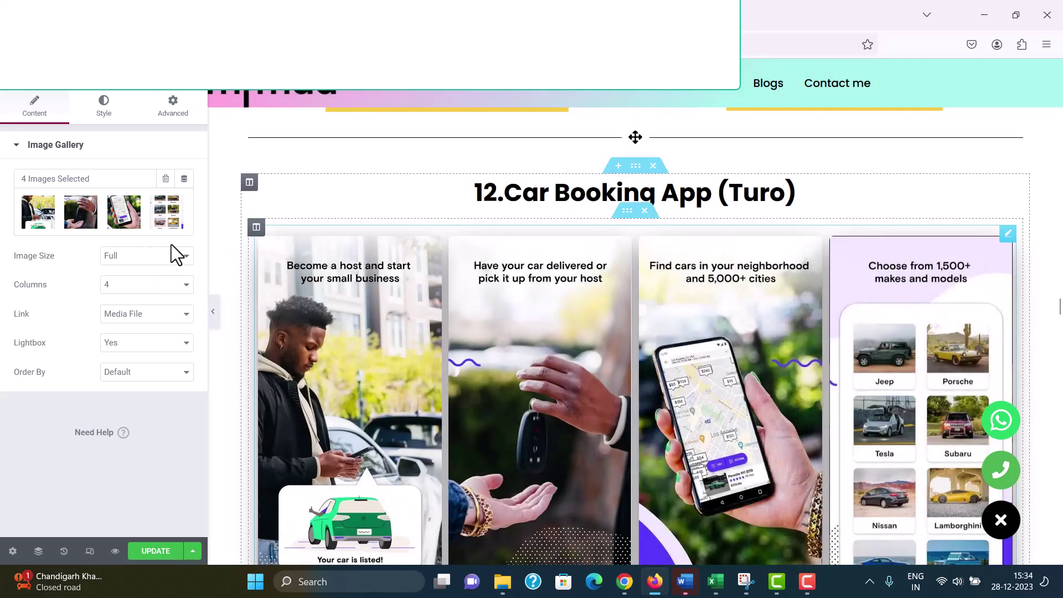
left_click(26, 227)
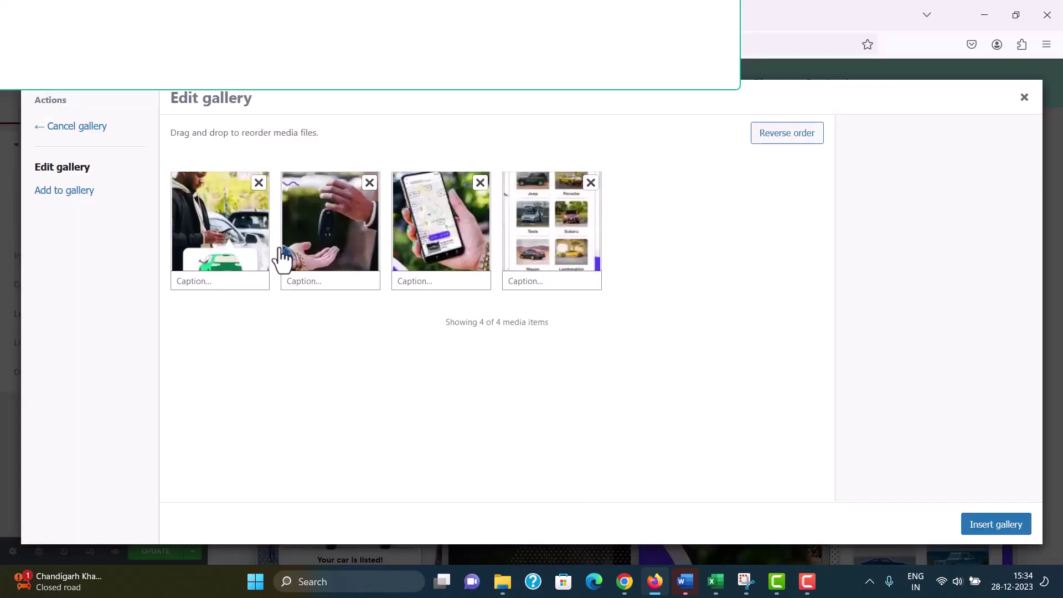
left_click(212, 243)
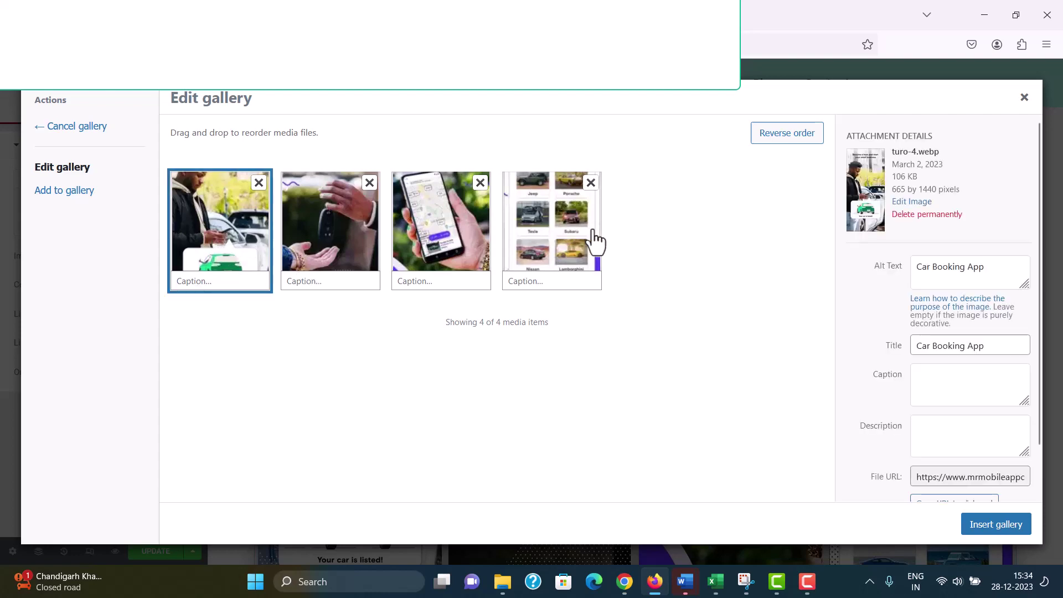
left_click(949, 275)
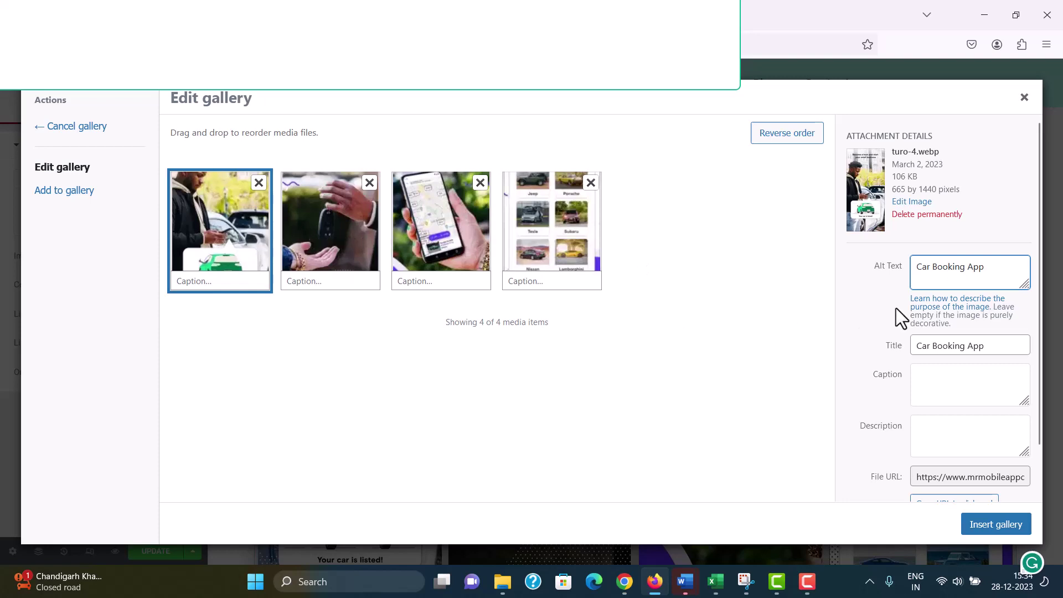
Give the second gallery image, turo-3.webp, the alt text "Have your Car delivered or pick it up from your host"
left_click(337, 241)
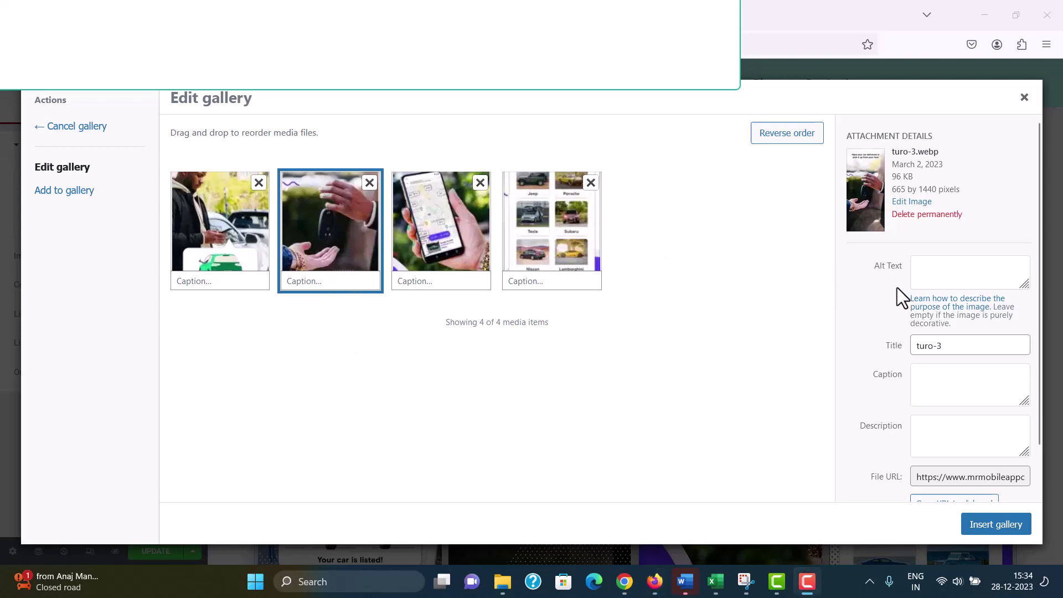
left_click(954, 280)
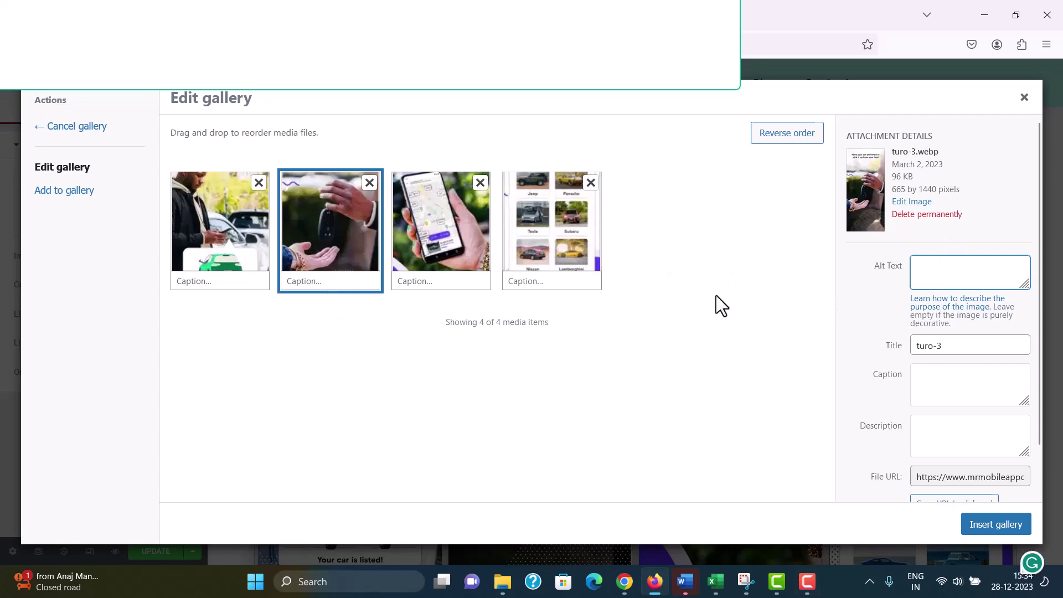
left_click(344, 15)
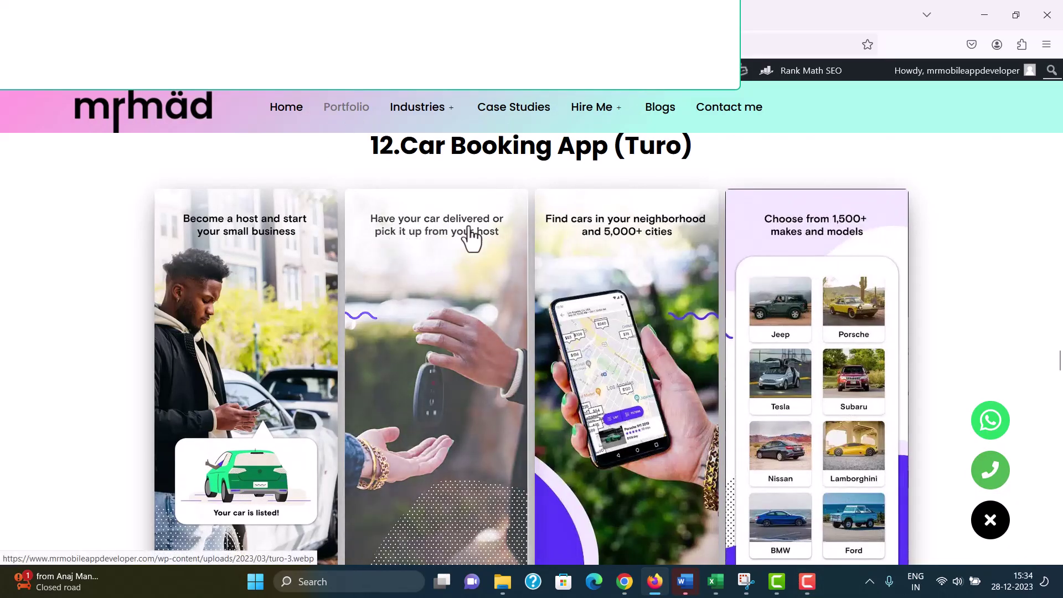
scroll(458, 284, "up", 1)
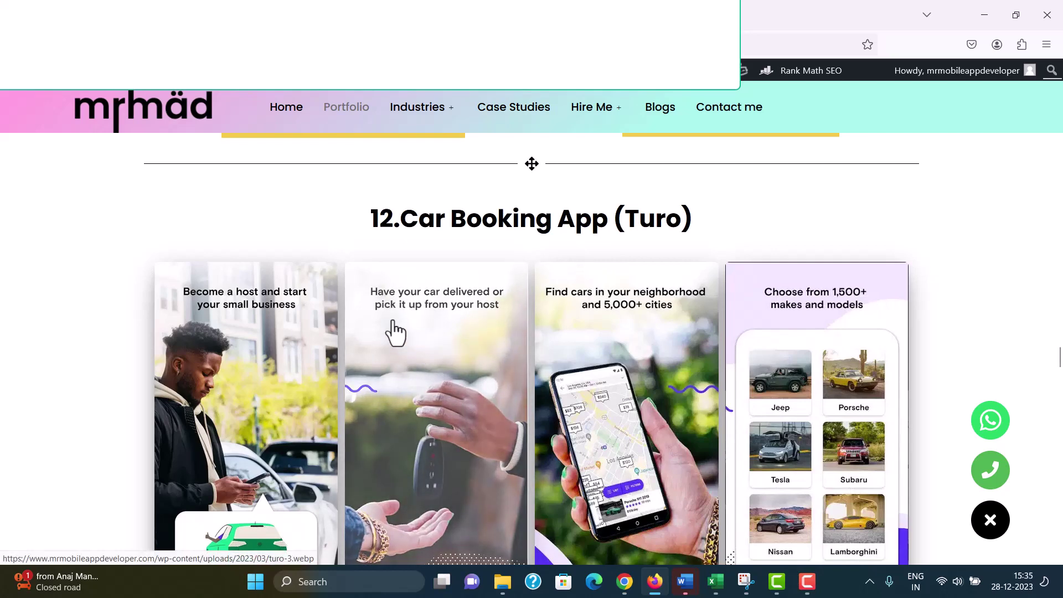
left_click(451, 285)
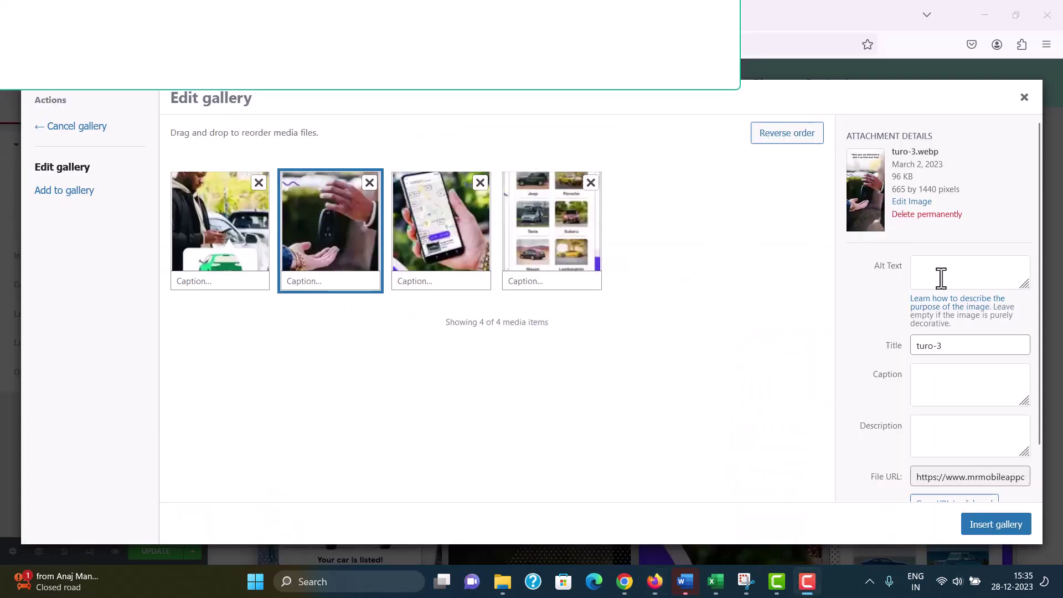
left_click(942, 278)
type("Have your Car delivered or pick it up from your host")
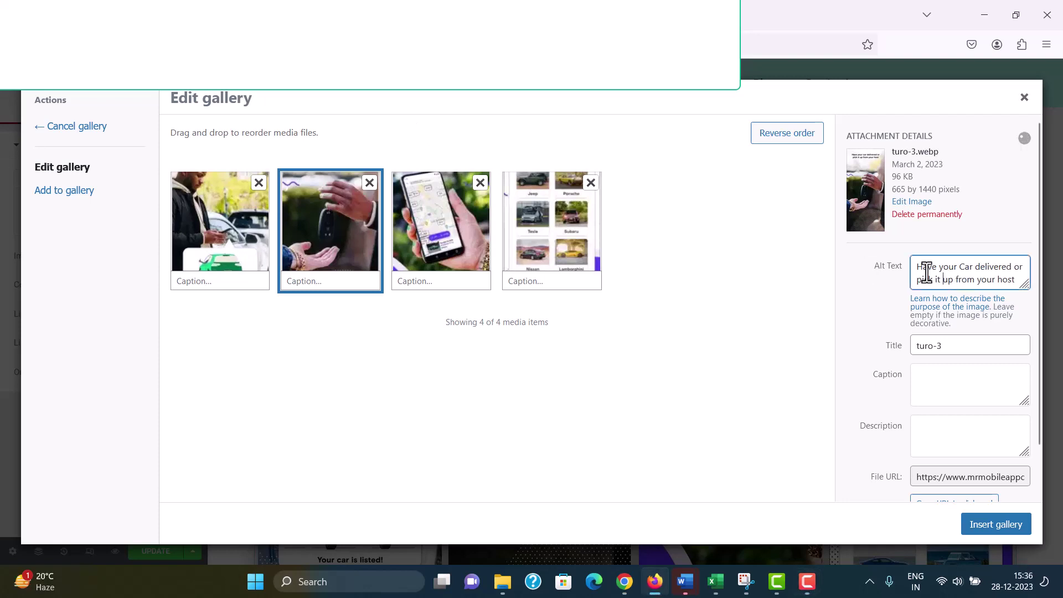
triple_click(927, 273)
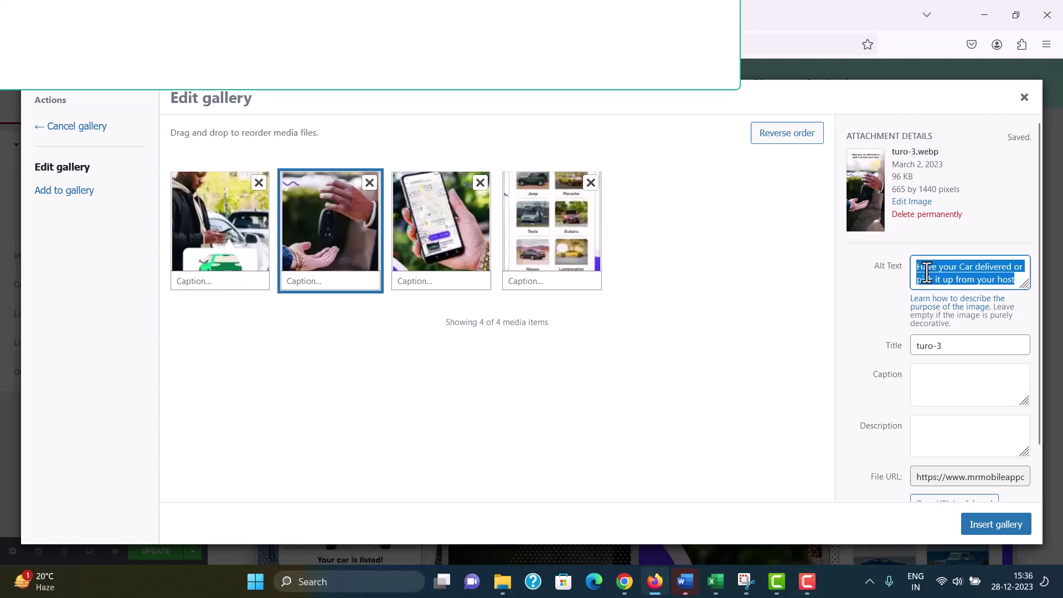
left_click(963, 343)
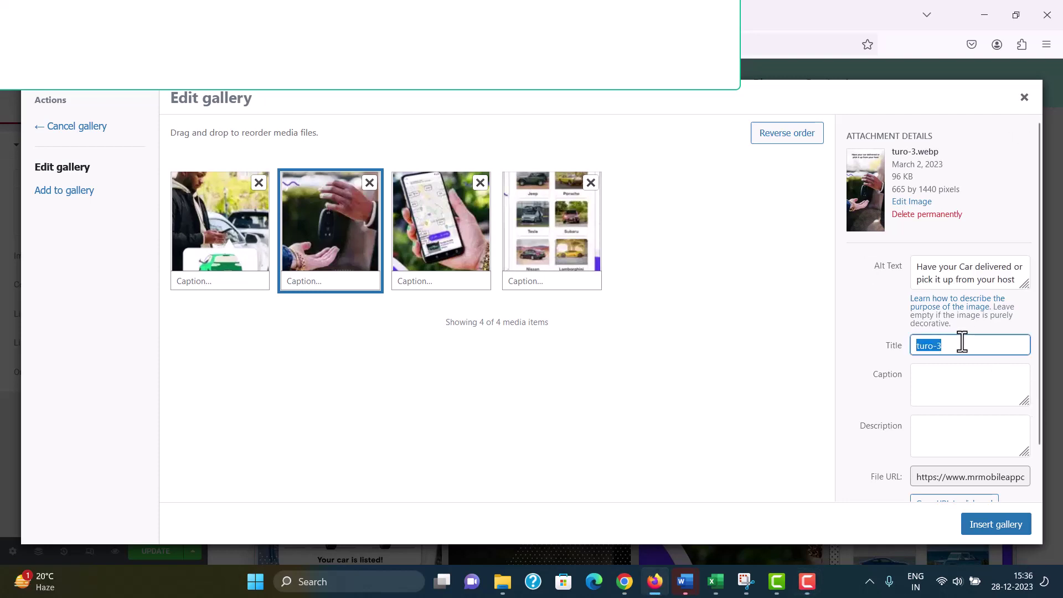
type("Car Booking App")
Copy turo-3.webp's alt text into its title: "Have your Car delivered or pick it up from your host"
left_click(952, 264)
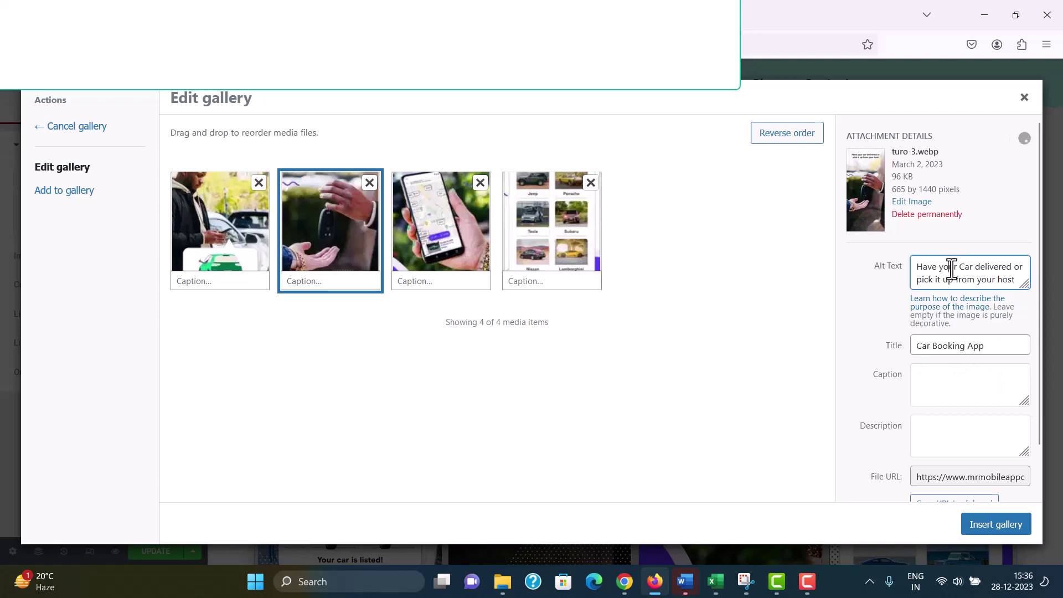
triple_click(951, 266)
key("ctrl+c")
double_click(953, 346)
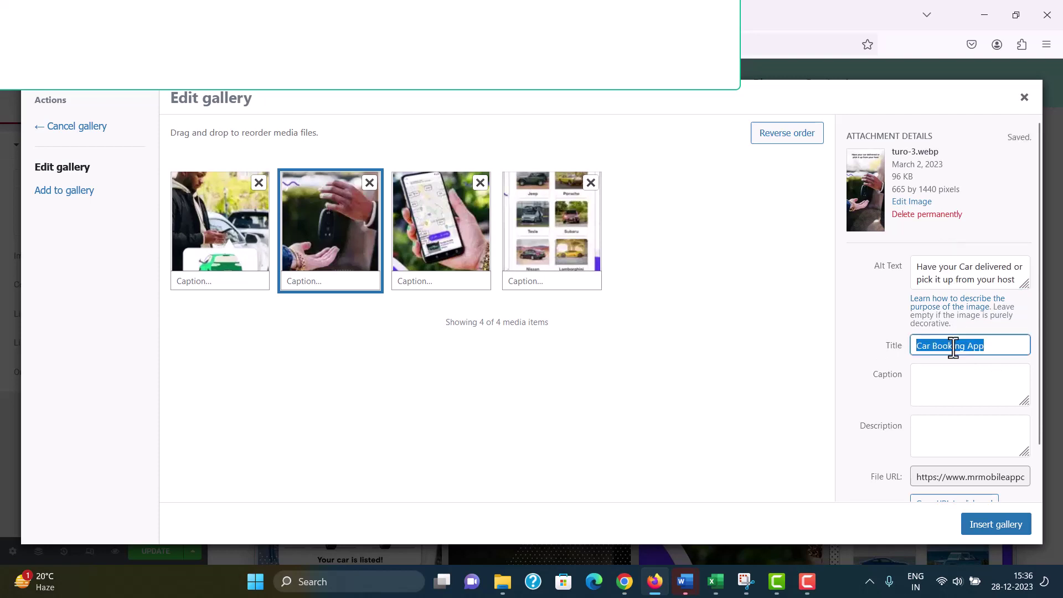
key("ctrl+v")
Switch to the SEO On-Page Recommendations document in Word and add another "Nothing" entry at the end of the Existing alt tag list
key("alt+Tab")
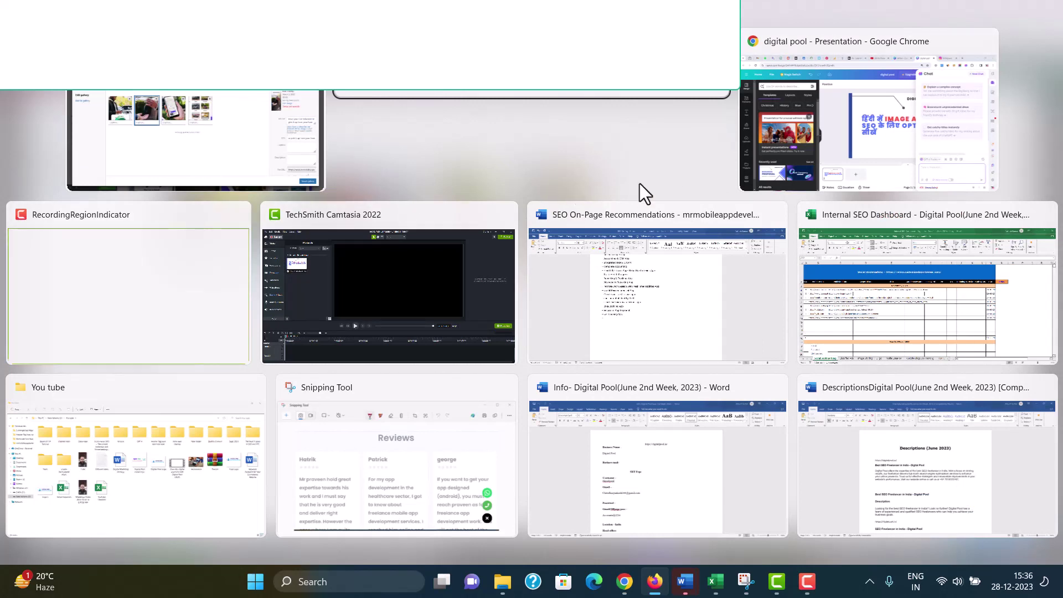
left_click(693, 264)
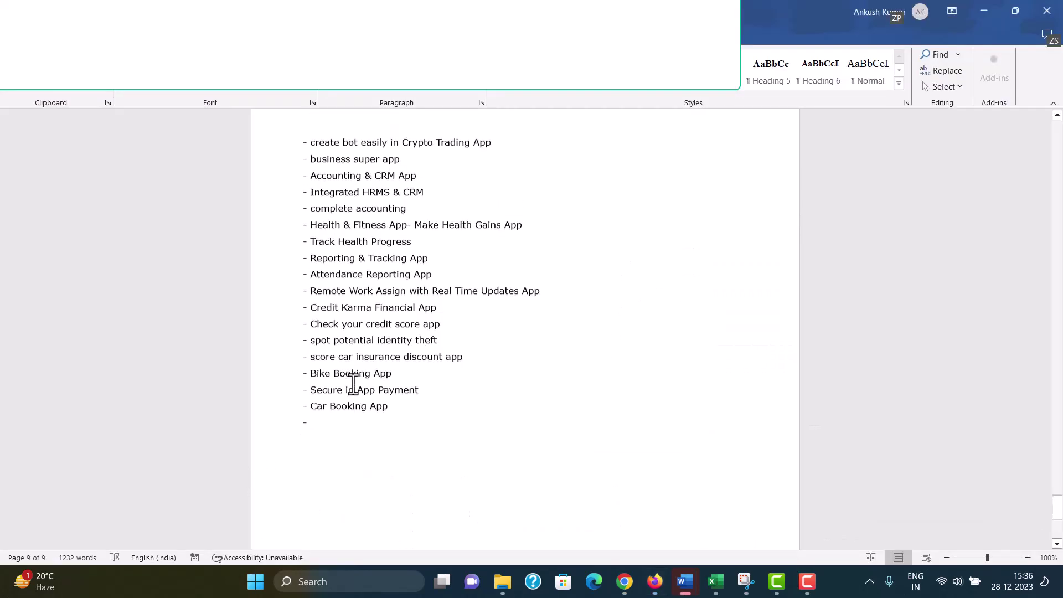
scroll(354, 383, "up", 4)
scroll(354, 384, "up", 6)
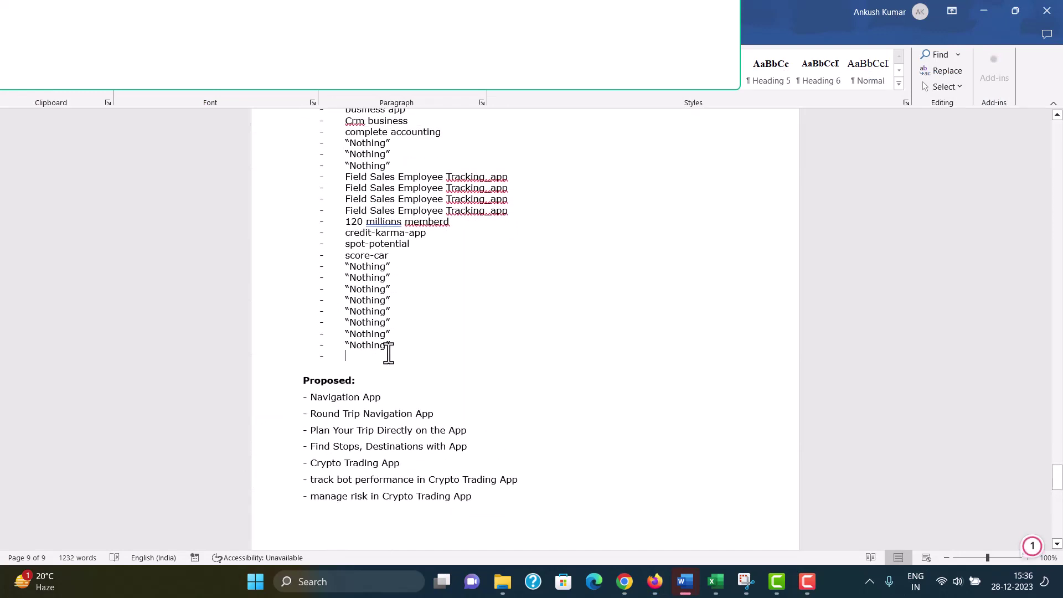
left_click(360, 356)
left_click_drag(402, 348, 341, 350)
key("ctrl+c")
left_click(341, 354)
scroll(321, 310, "up", 8)
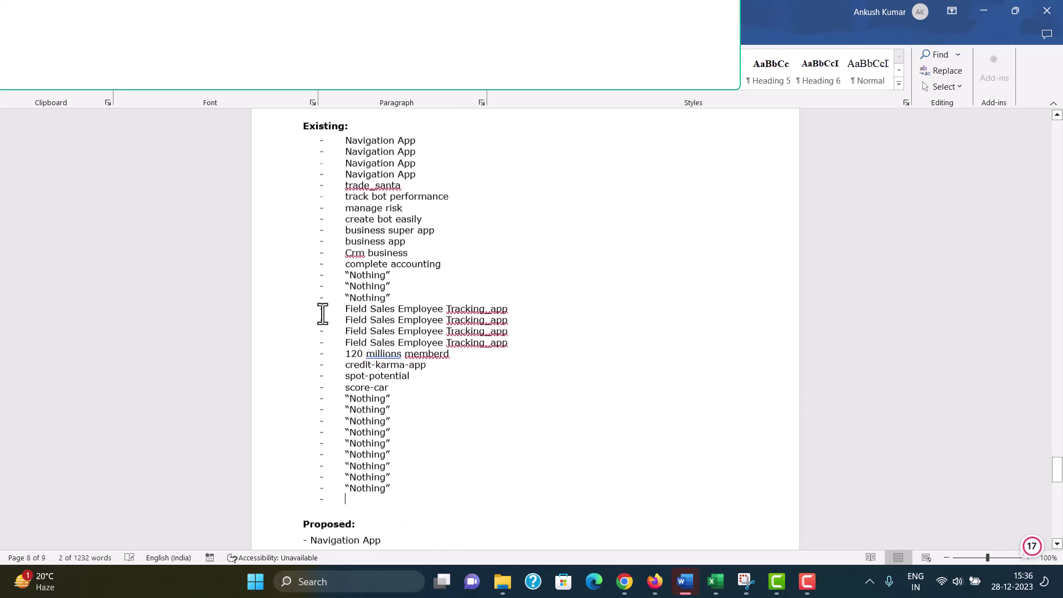
key("ctrl+v")
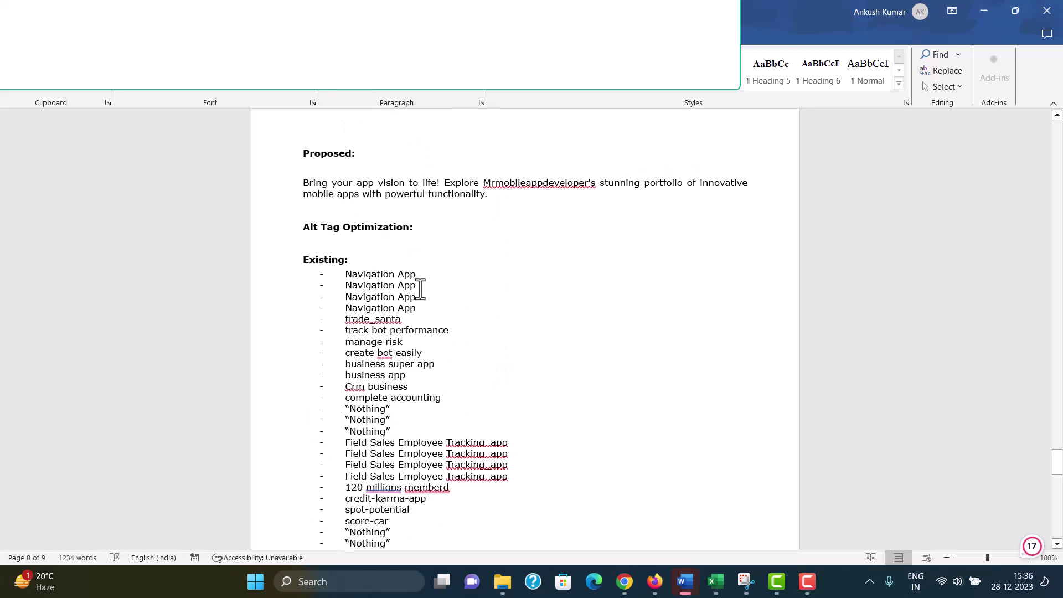
Copy turo-3.webp's alt text from the browser to the end of Word's Proposed list: "Have your Car delivered or pick it up from your host"
scroll(351, 398, "down", 5)
scroll(365, 457, "down", 8)
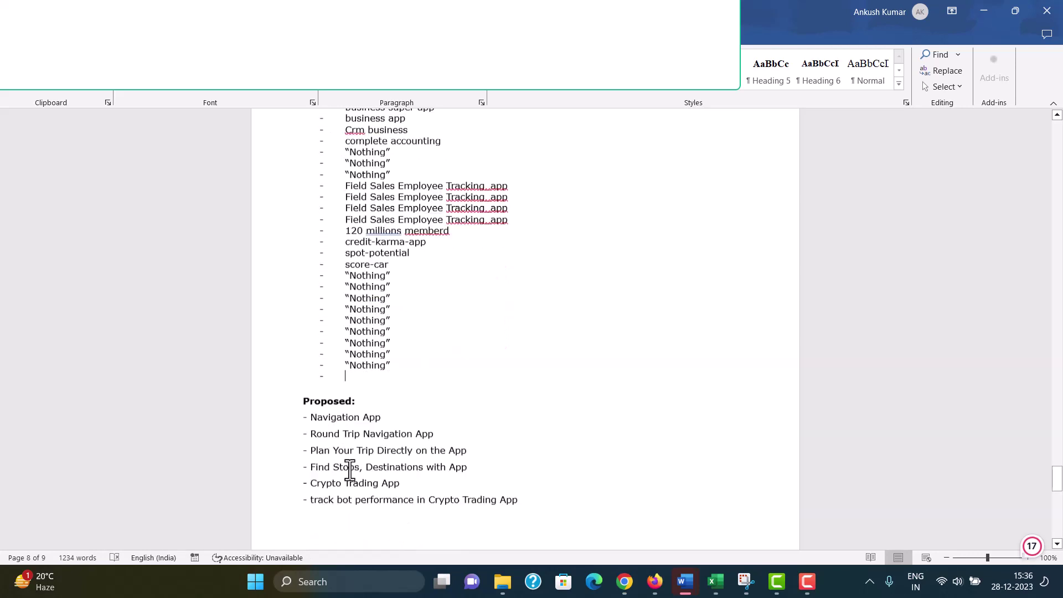
scroll(350, 470, "down", 4)
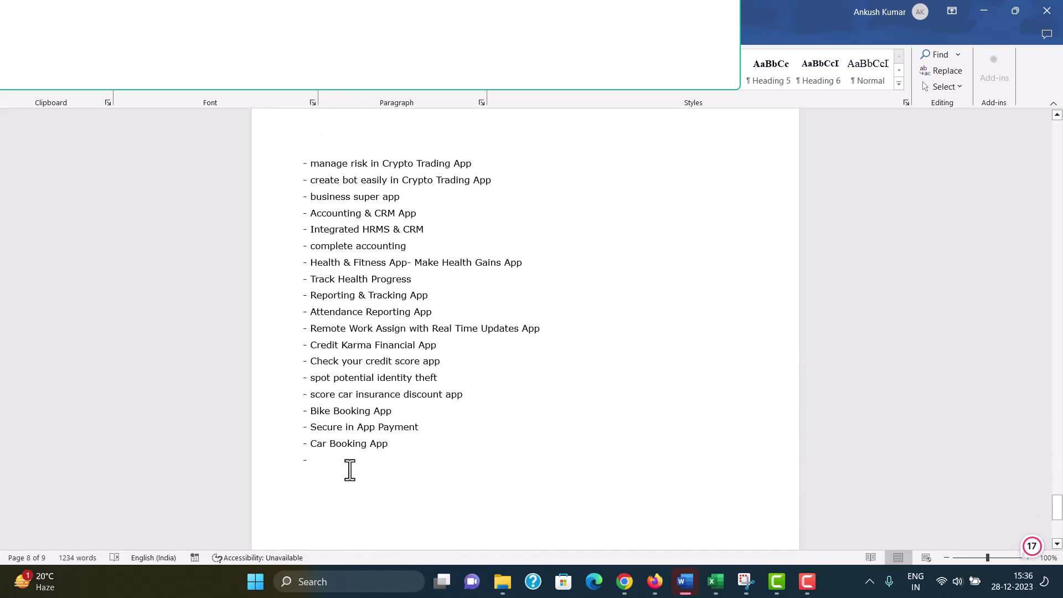
key("alt+Tab")
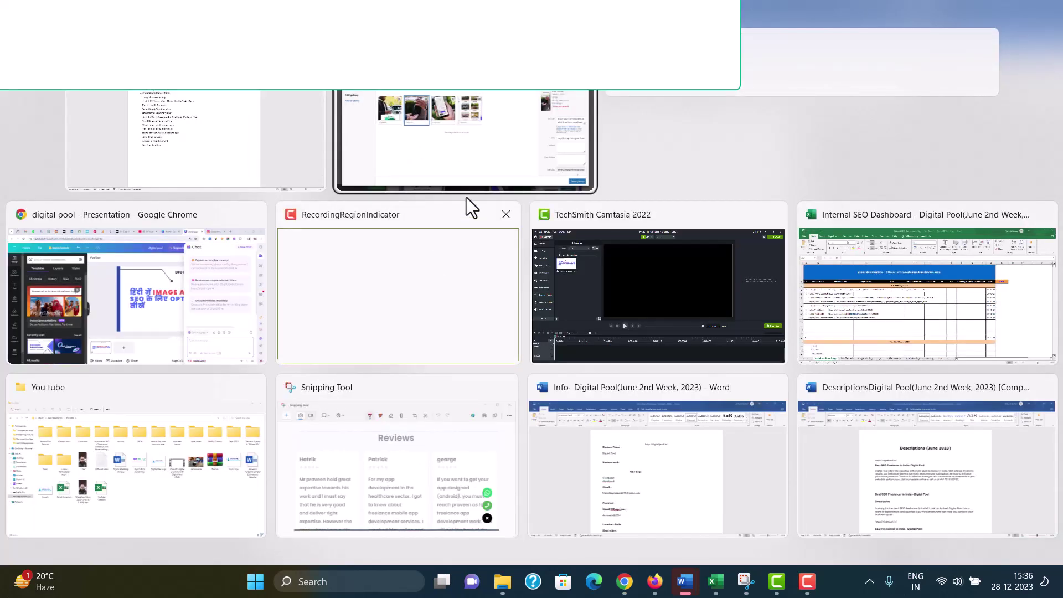
left_click(523, 146)
double_click(980, 280)
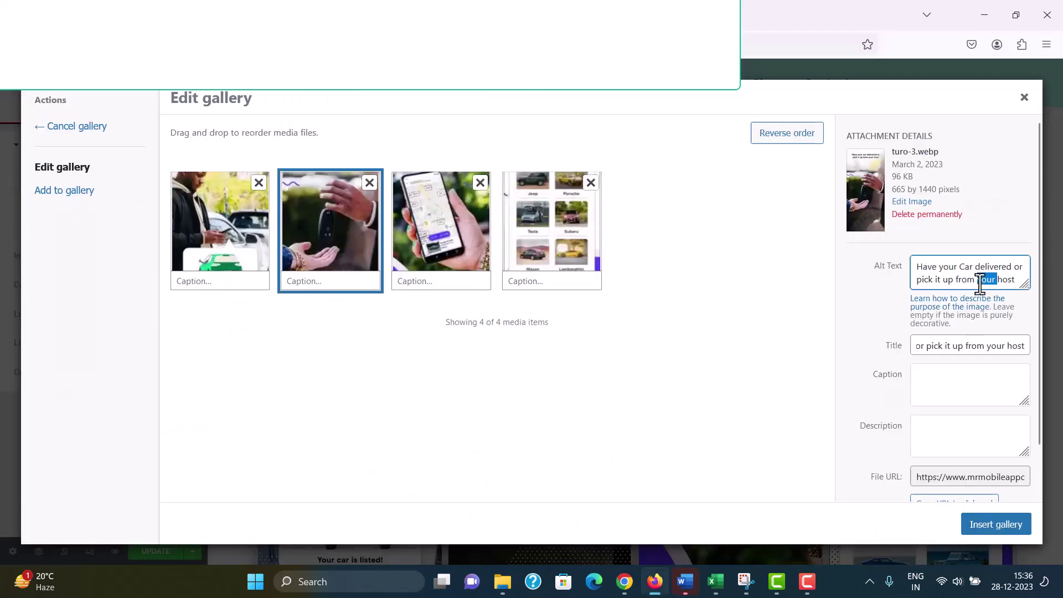
key("ctrl+a")
key("ctrl+c")
key("alt+Tab")
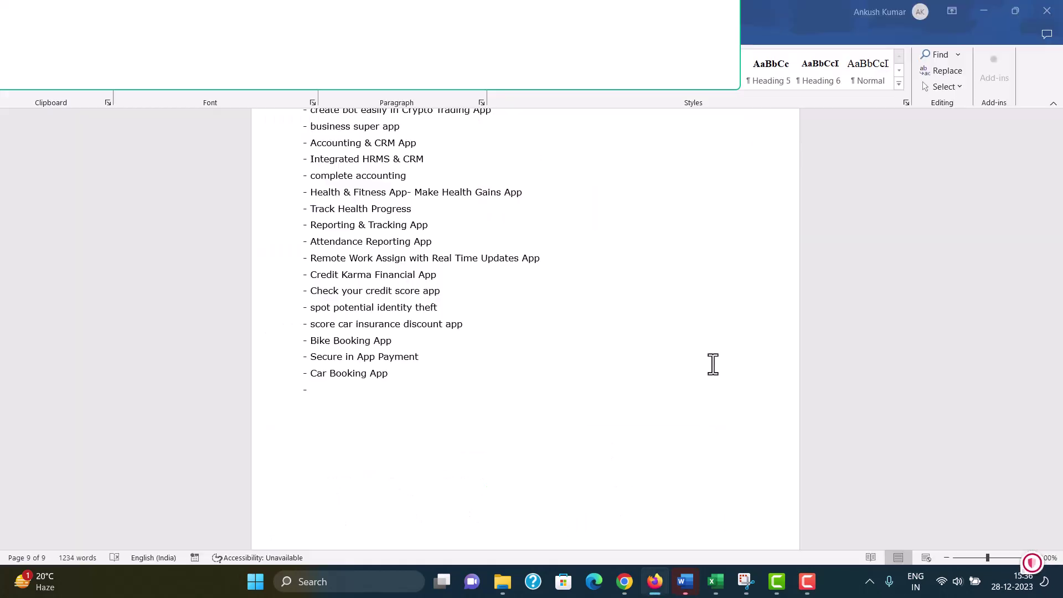
key("ctrl+v")
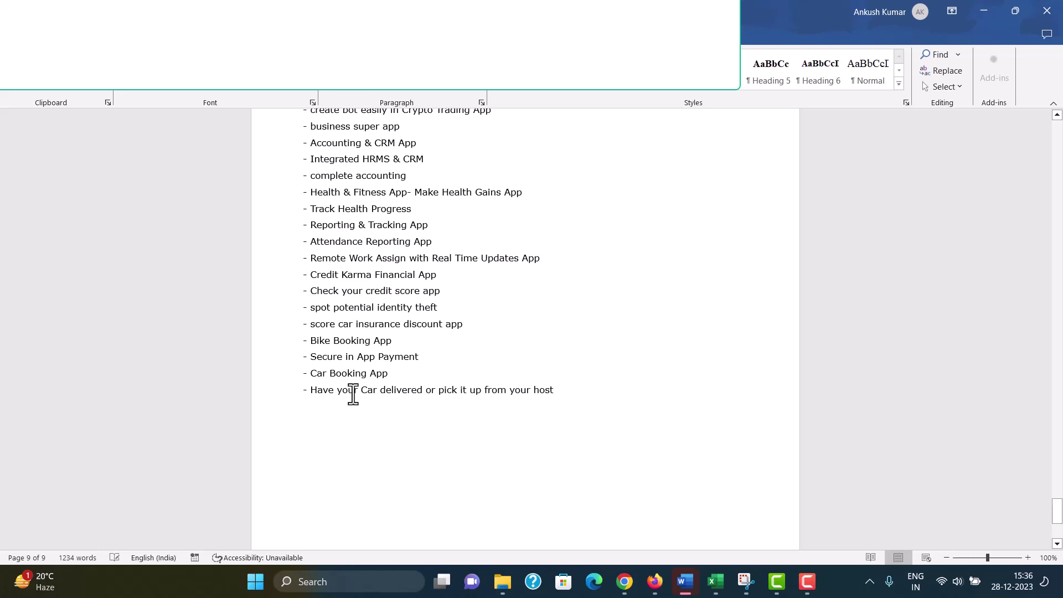
Switch back to the browser, show the third gallery image's attachment details, and read that image's headline on the live portfolio page
key("alt+Tab")
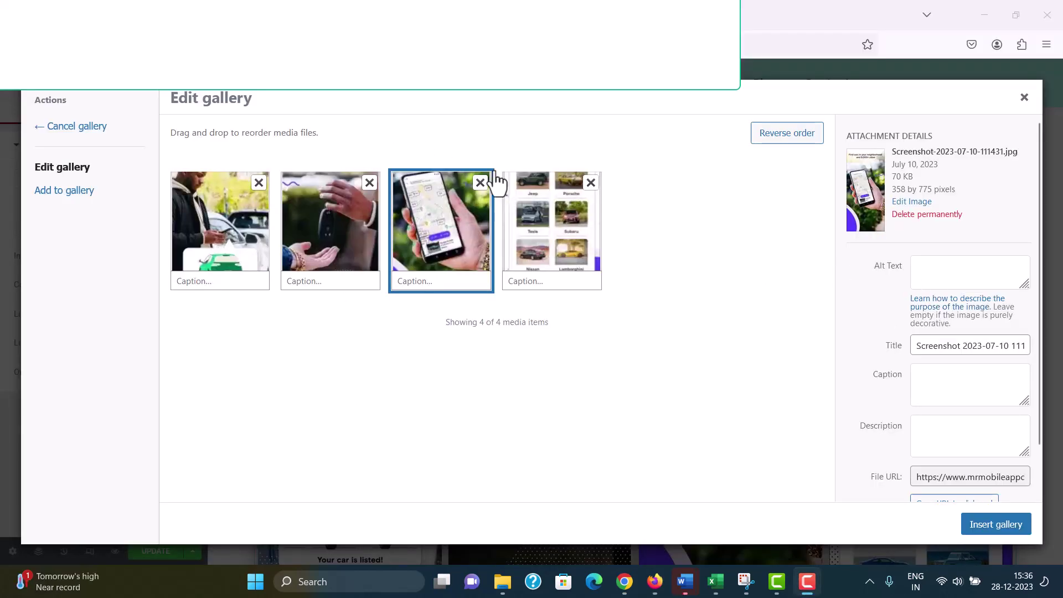
key("alt+Tab")
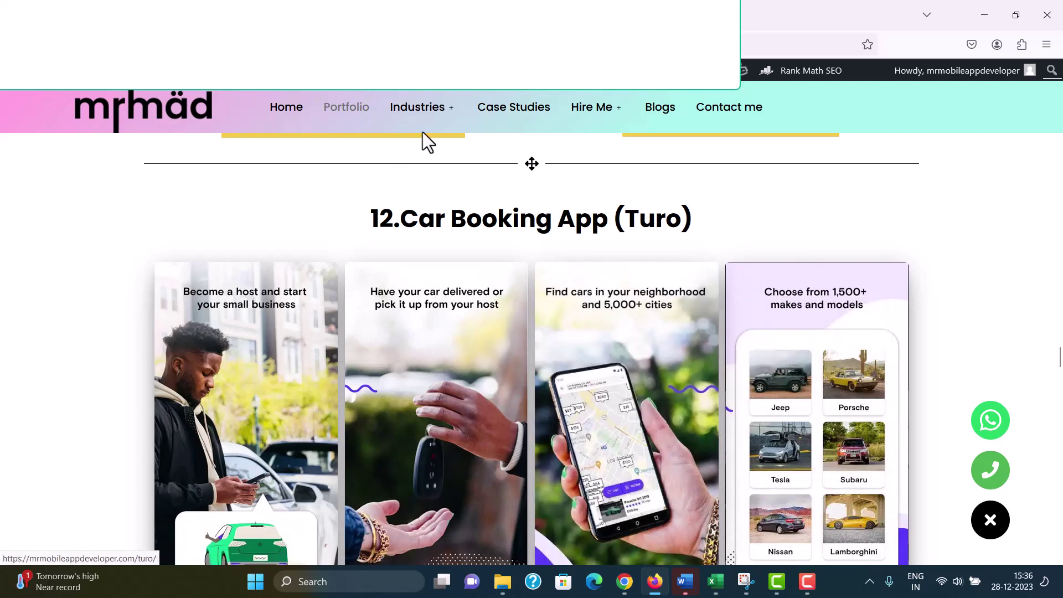
scroll(683, 380, "down", 2)
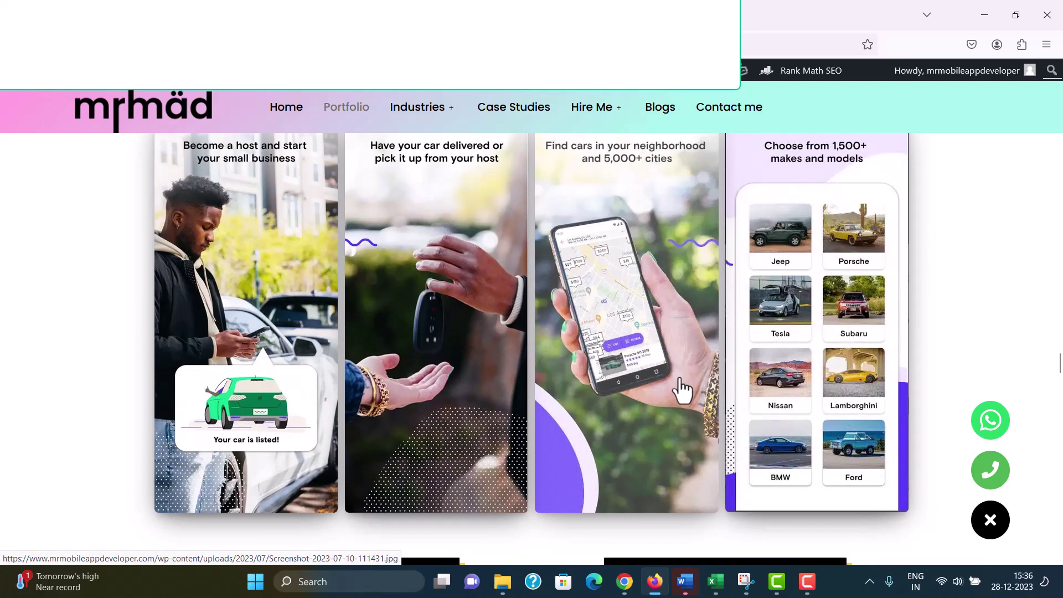
scroll(681, 392, "up", 2)
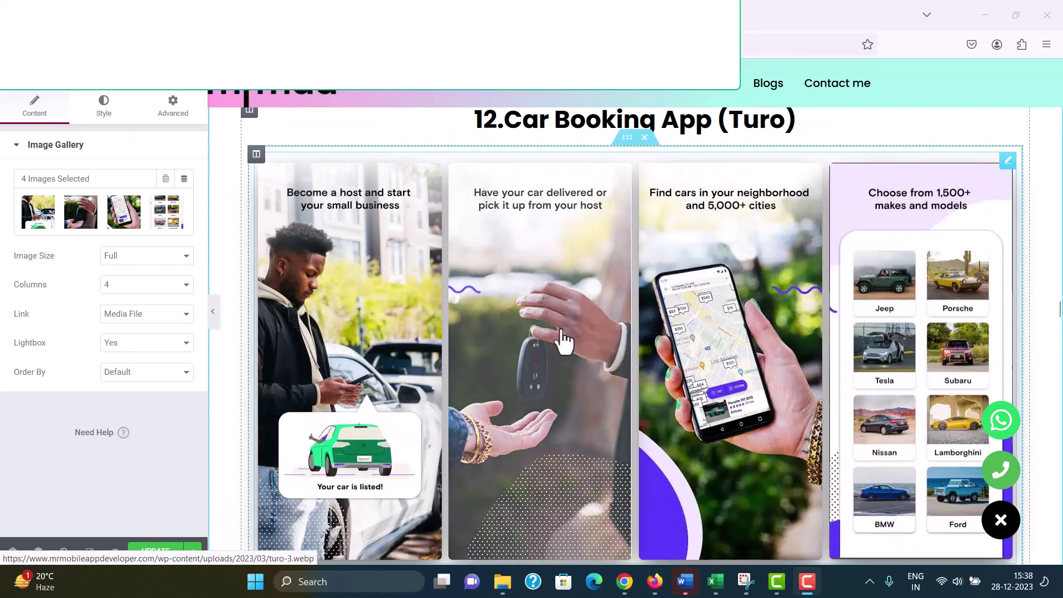
Review the four Turo car booking images and their headlines on the page, and open the gallery's first image for inspection
scroll(562, 340, "down", 1)
scroll(487, 343, "up", 1)
scroll(498, 372, "up", 3)
scroll(498, 367, "down", 8)
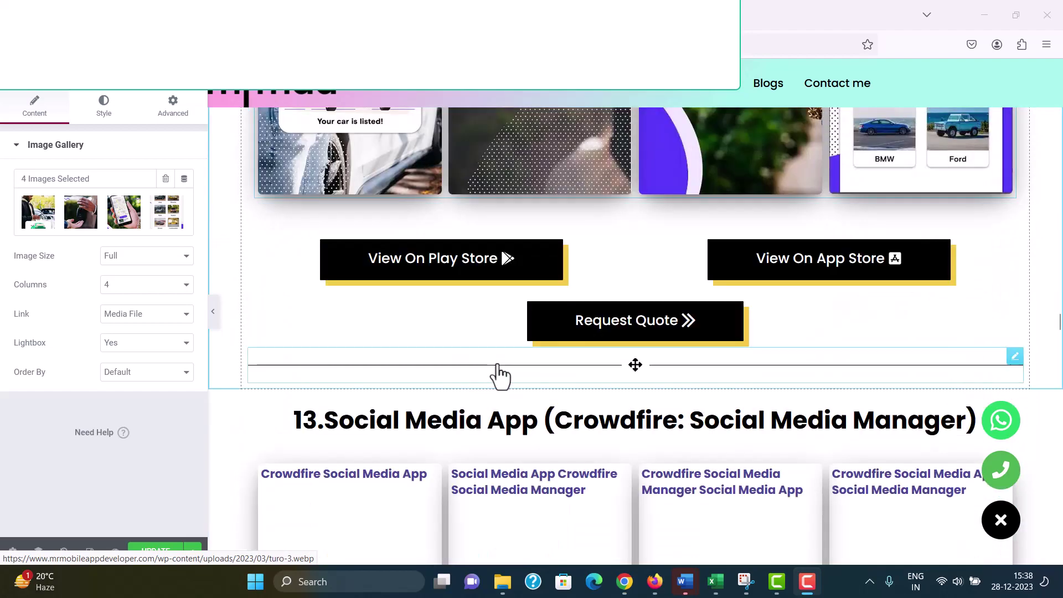
scroll(498, 373, "up", 4)
scroll(408, 327, "up", 1)
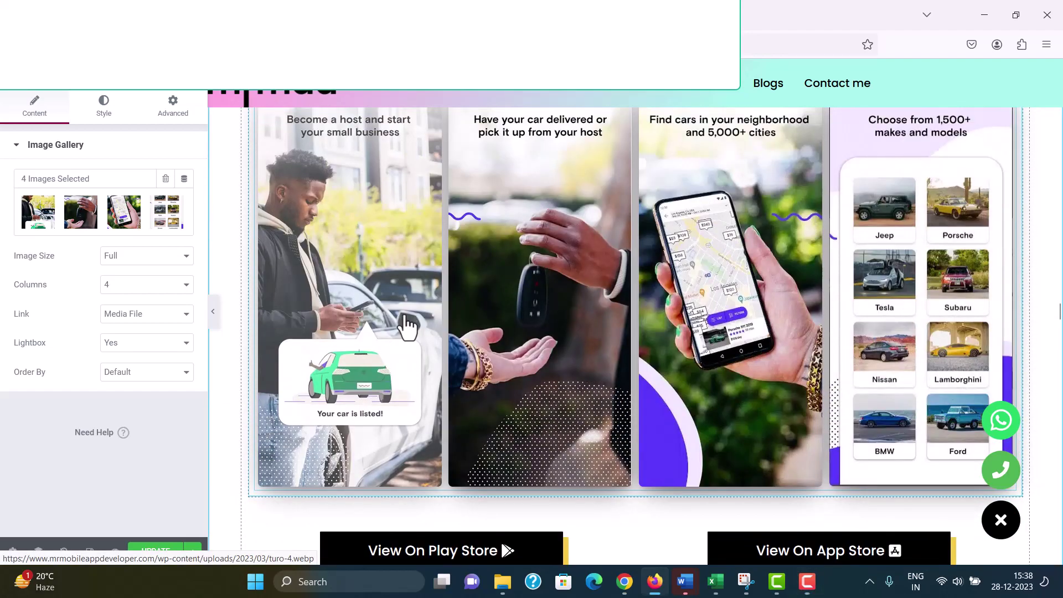
left_click(408, 327)
left_click(373, 292)
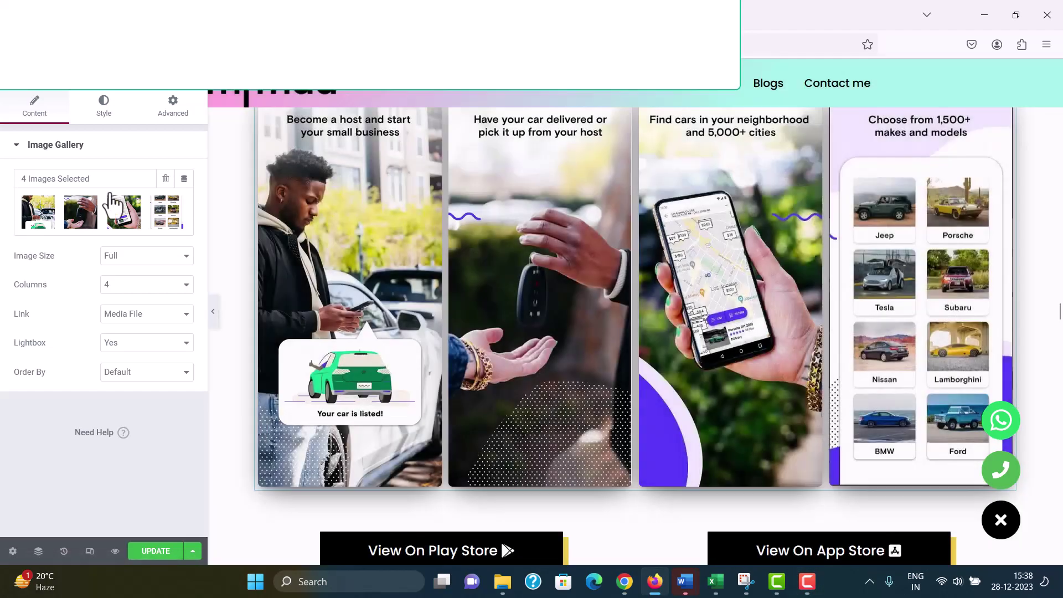
left_click(48, 216)
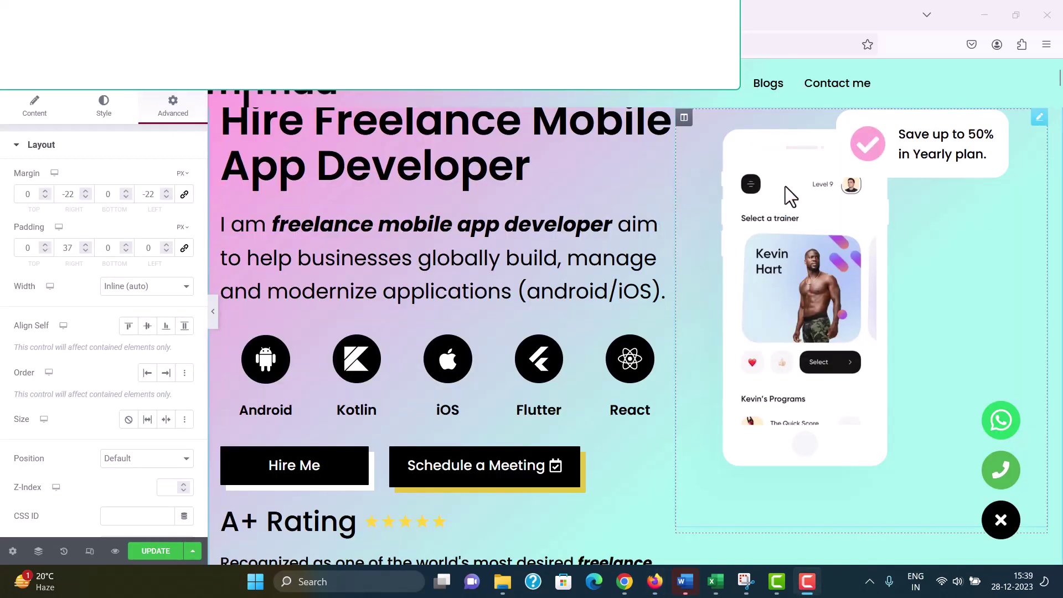
Select the hero section's phone image, open its image chooser, and browse the media library
left_click(972, 169)
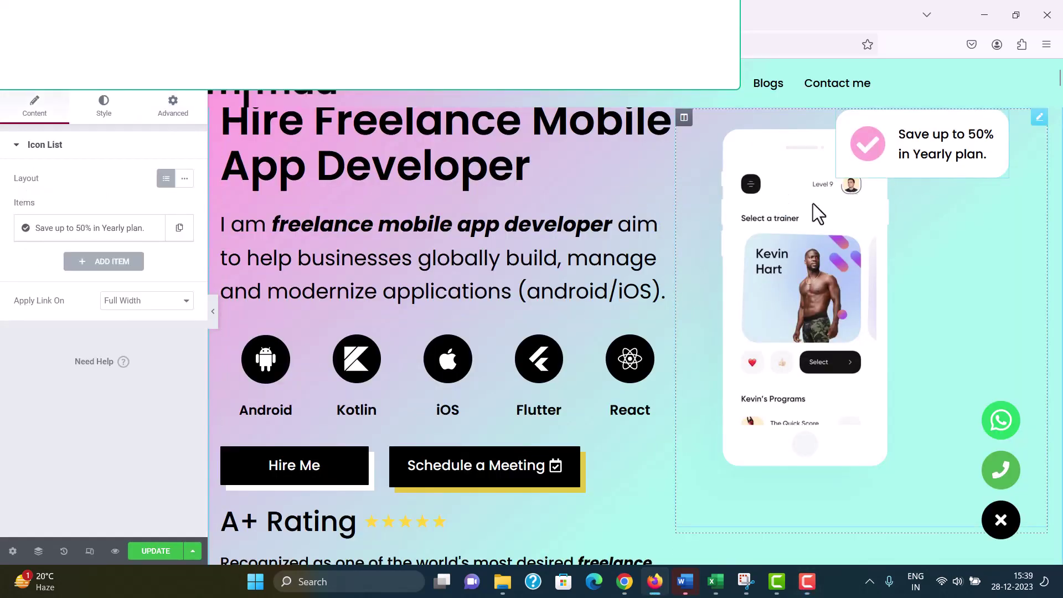
left_click(803, 234)
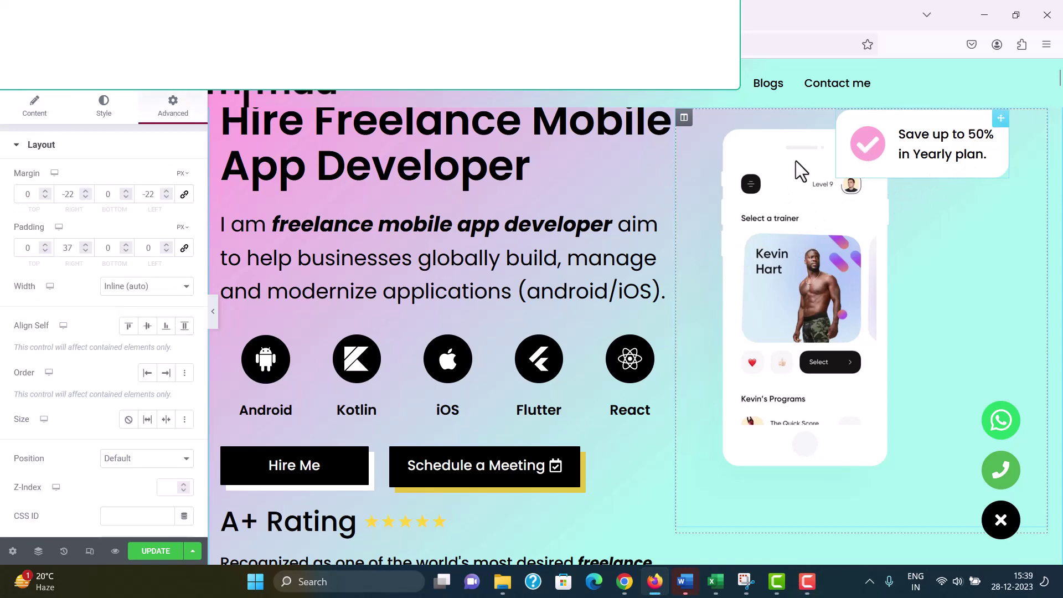
left_click(52, 106)
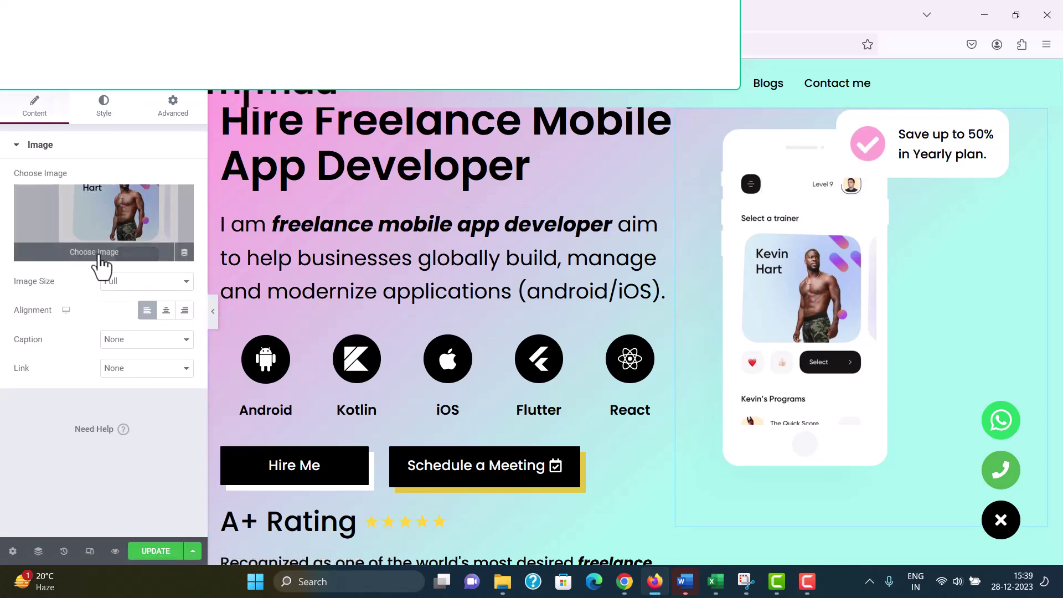
left_click(97, 255)
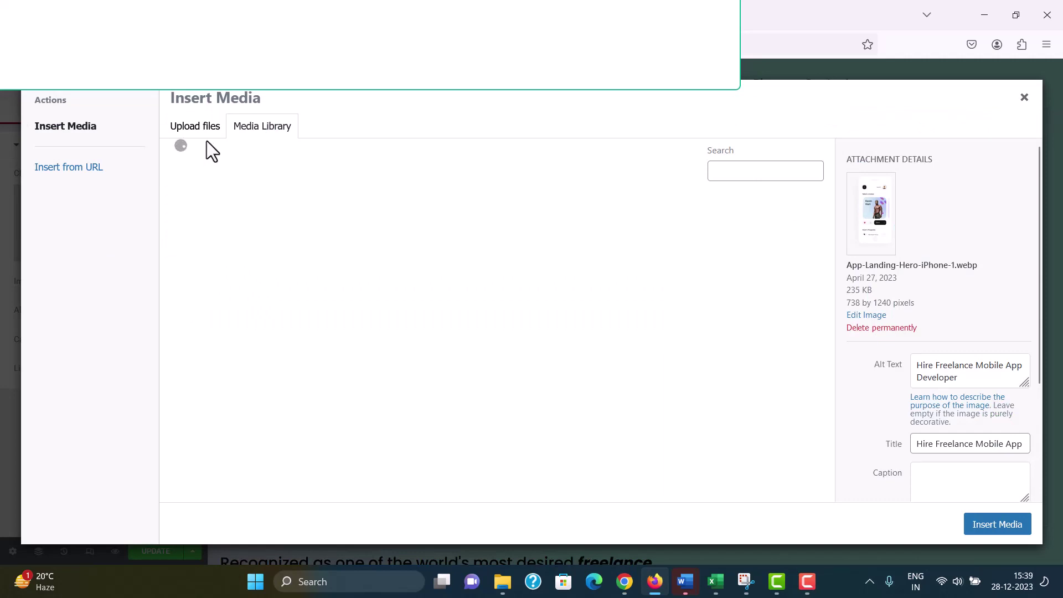
scroll(451, 314, "down", 3)
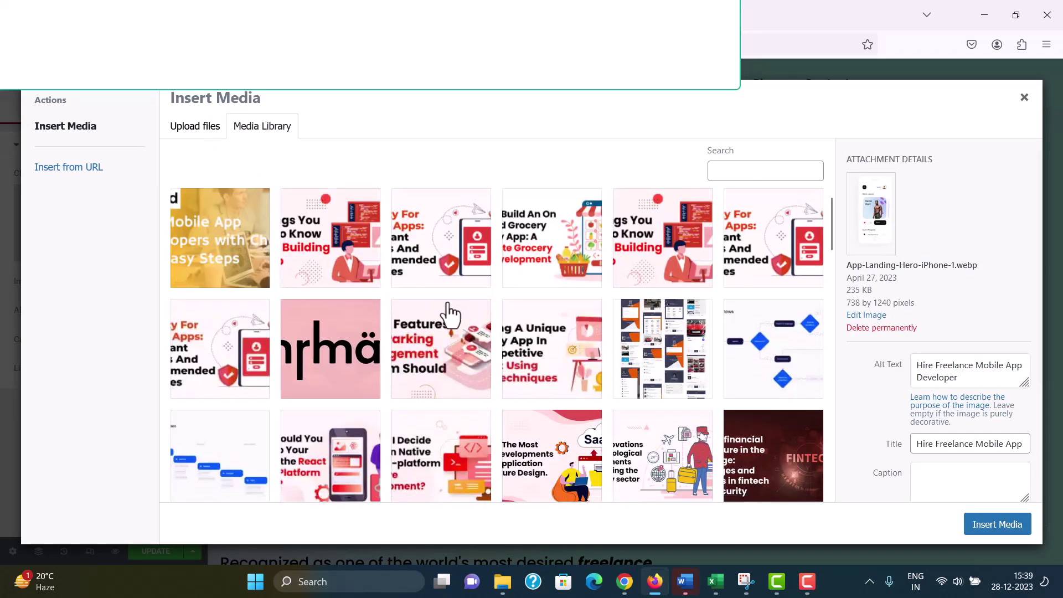
scroll(452, 314, "down", 3)
scroll(452, 314, "up", 4)
Show the file picker for uploading a hero image from the computer, and close the media window without choosing a file
left_click(181, 129)
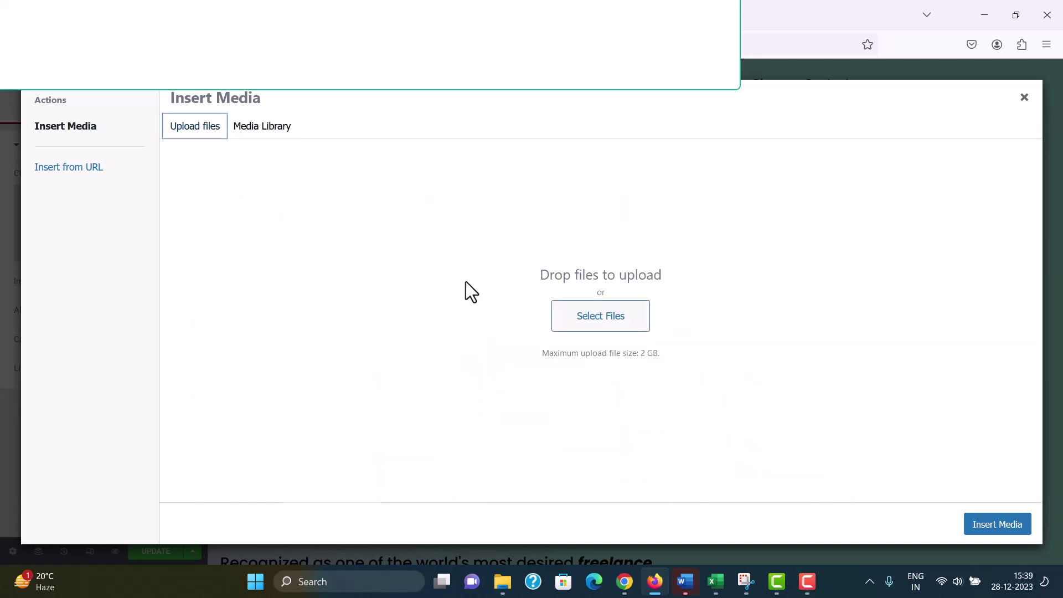
left_click(592, 321)
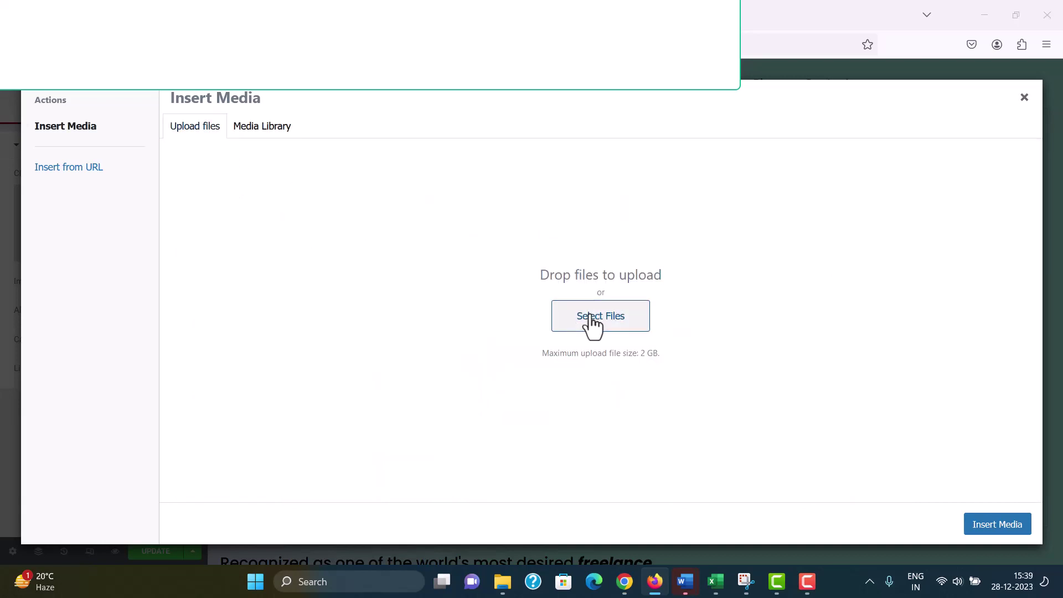
scroll(300, 188, "down", 1)
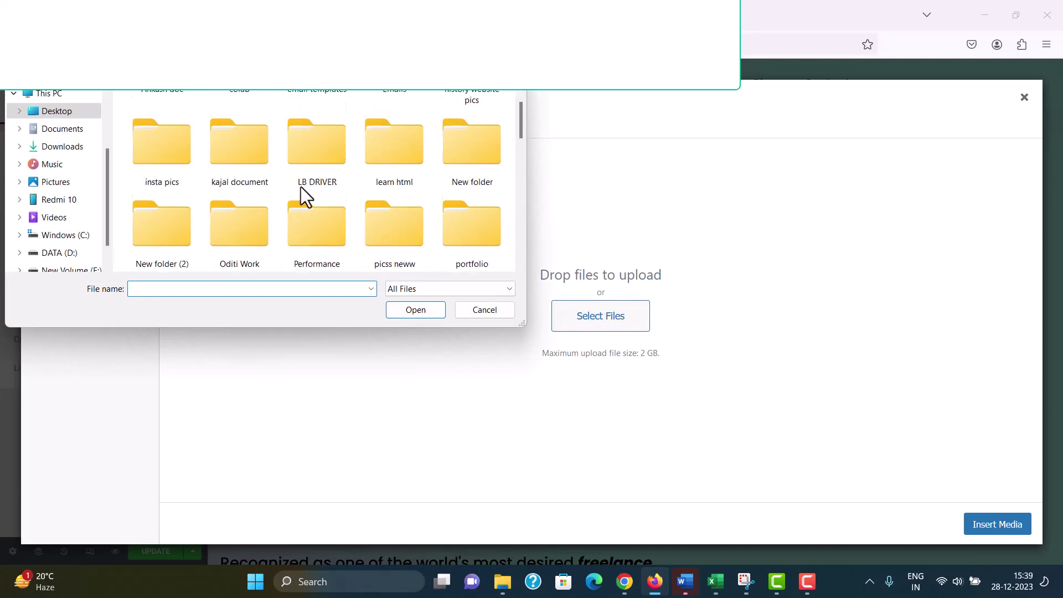
left_click(485, 311)
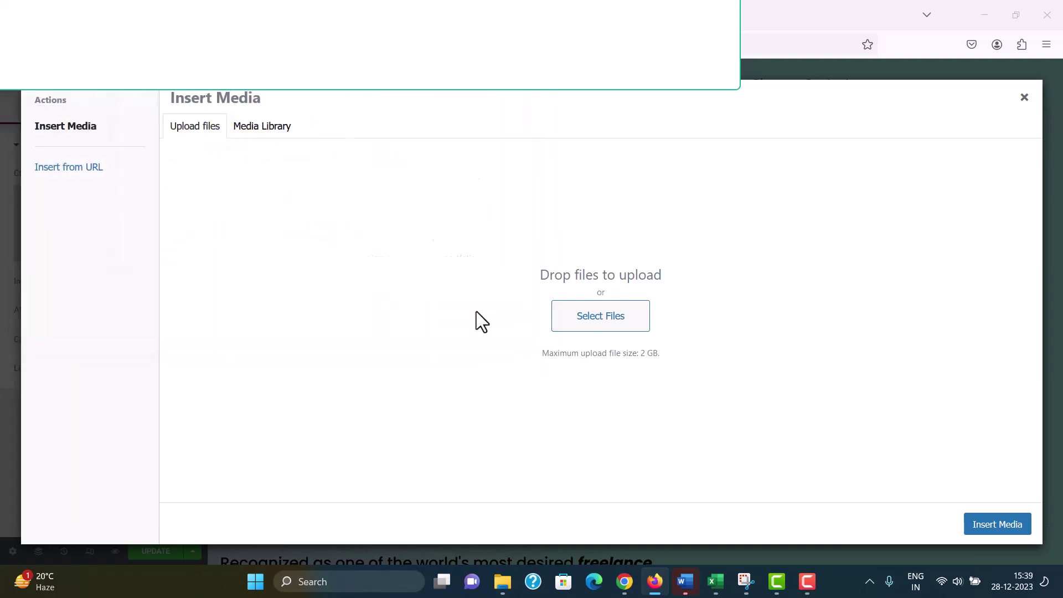
left_click(1024, 98)
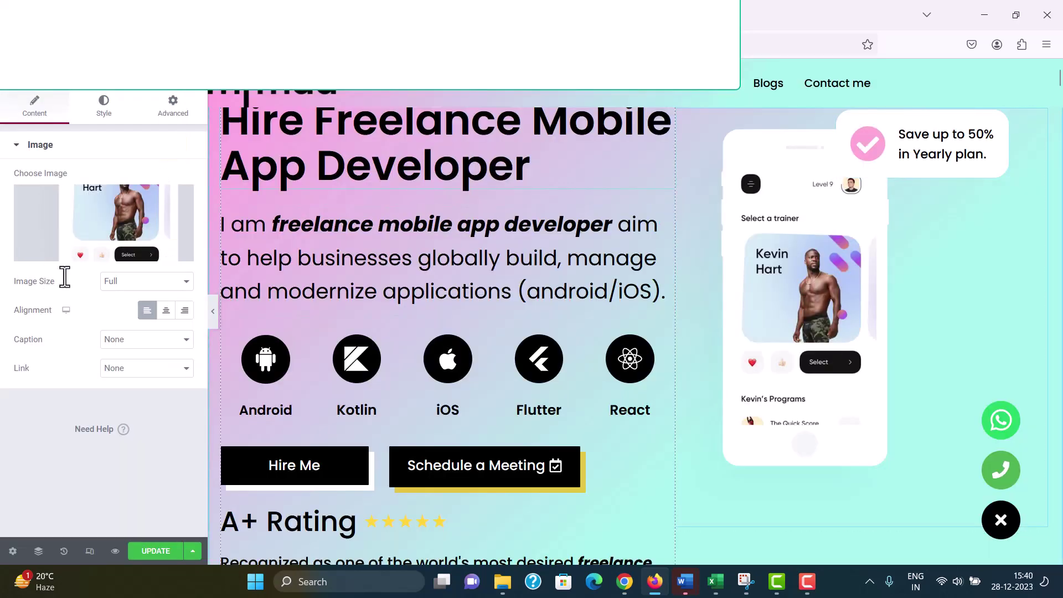
Reopen the hero image's media library, search for "hire free", and select App-Landing-Hero-iPhone-1.webp to show its attachment details
left_click(122, 239)
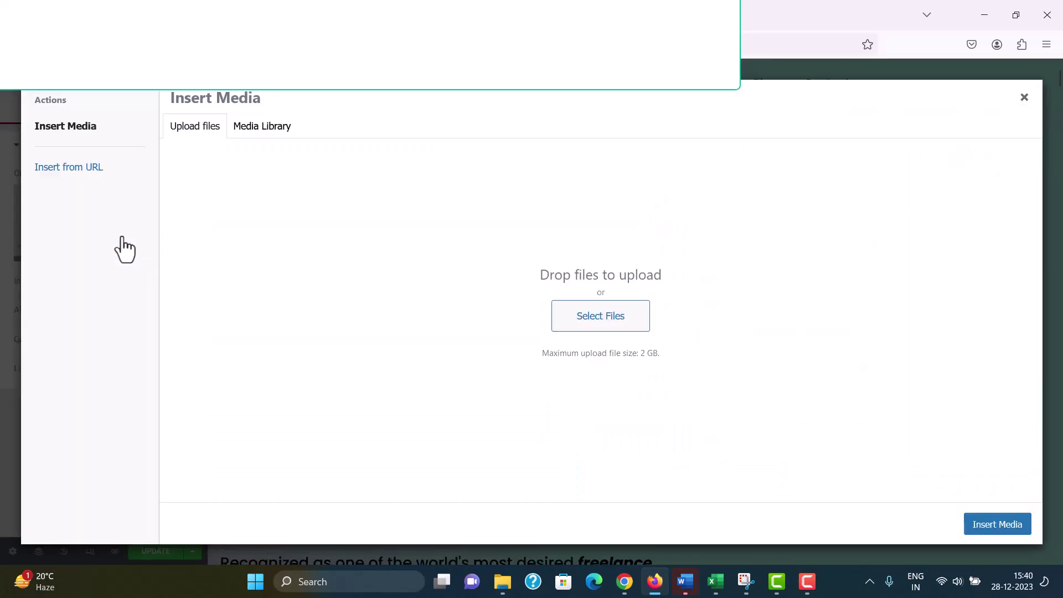
left_click(289, 130)
left_click(739, 172)
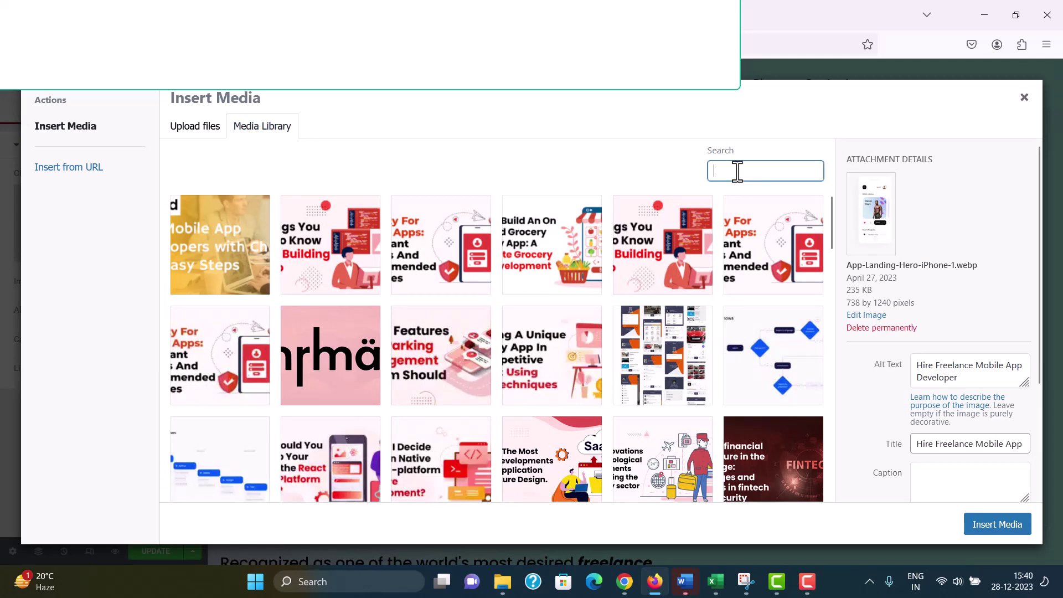
type("hire free")
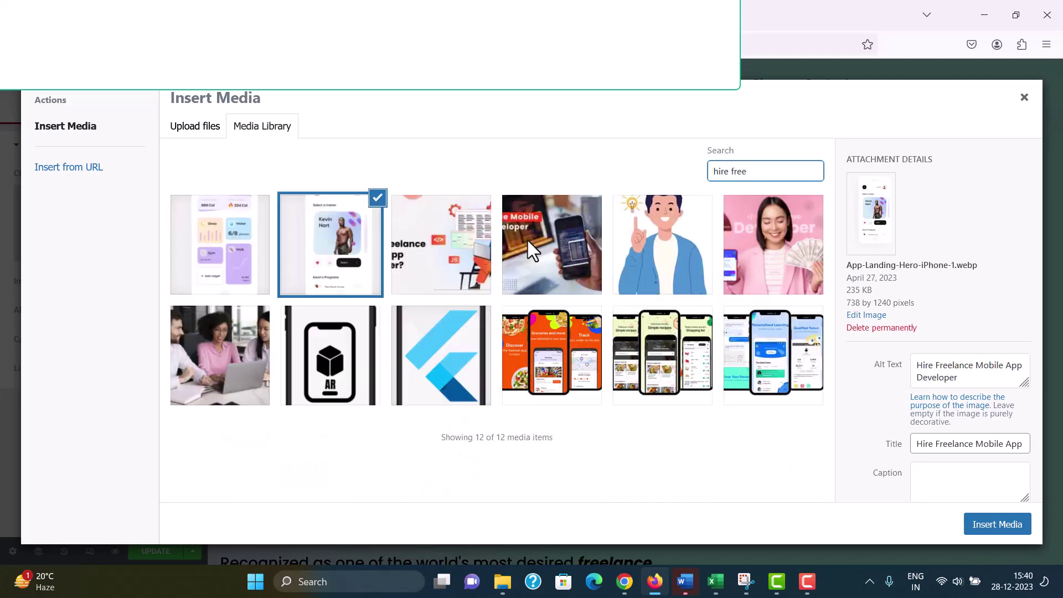
left_click(319, 263)
left_click(317, 262)
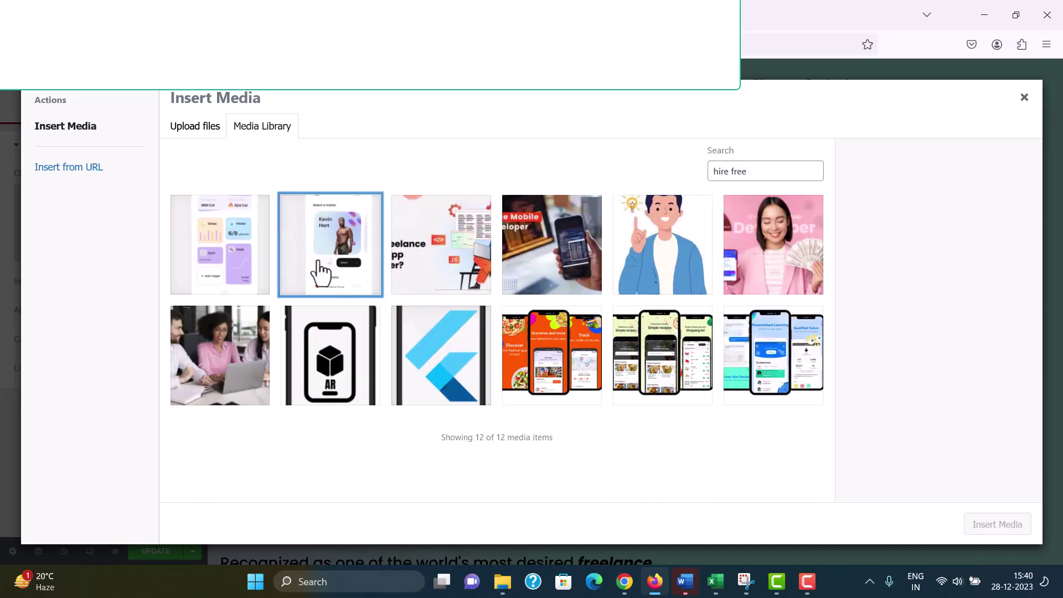
left_click(318, 261)
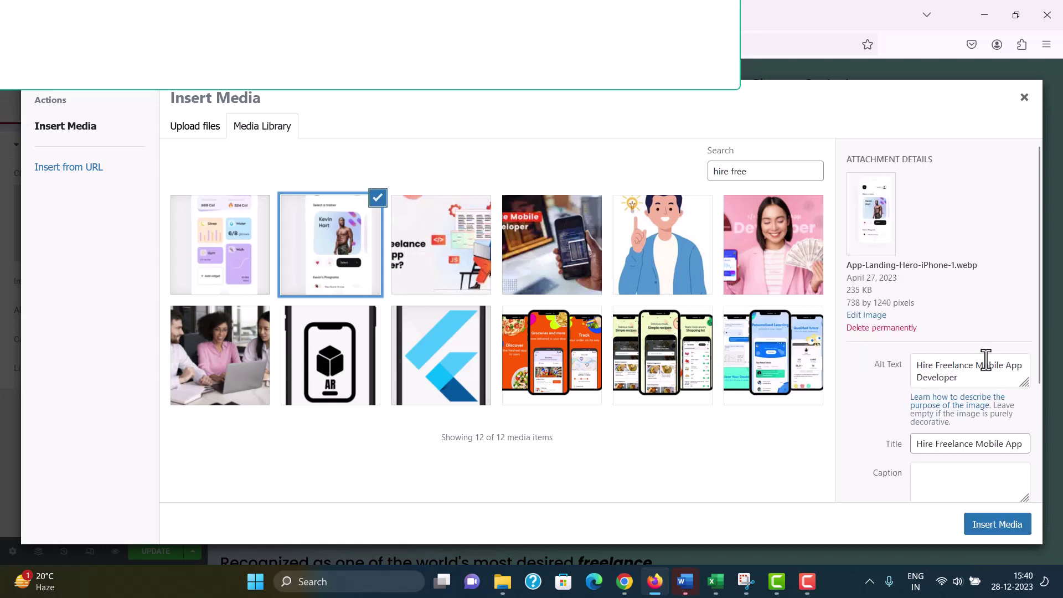
Review the hero image's alt text, title, caption and description fields, and close the media window without inserting anything
scroll(973, 371, "down", 5)
scroll(973, 371, "up", 5)
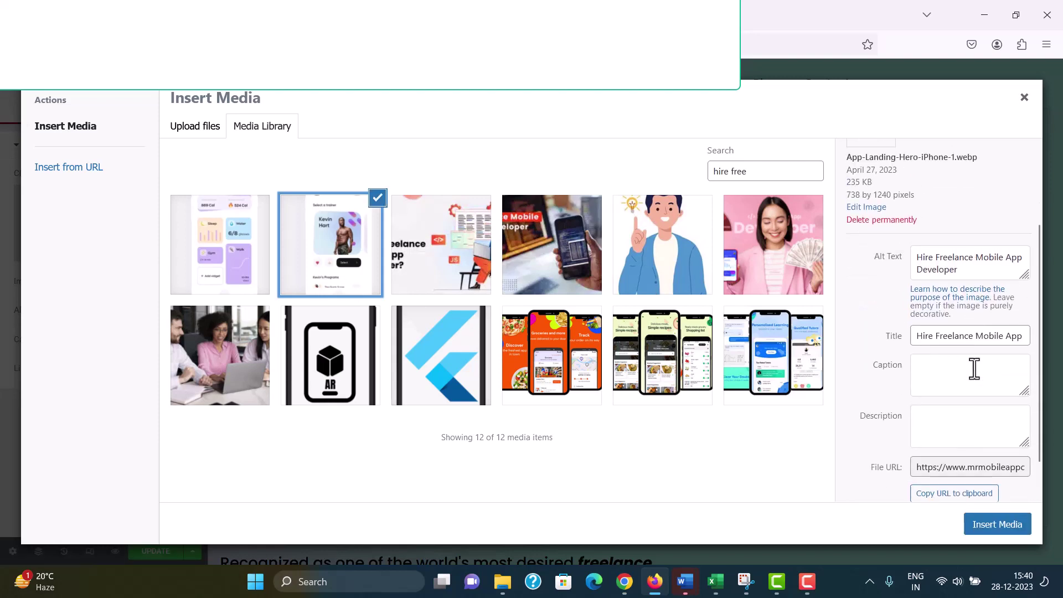
left_click(974, 368)
scroll(975, 371, "down", 3)
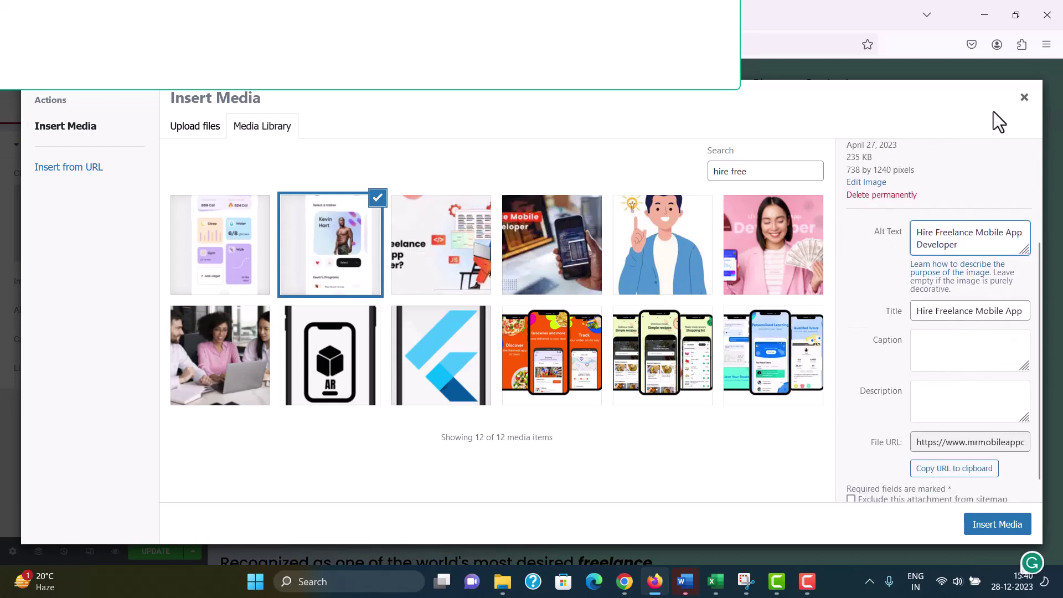
left_click(1018, 104)
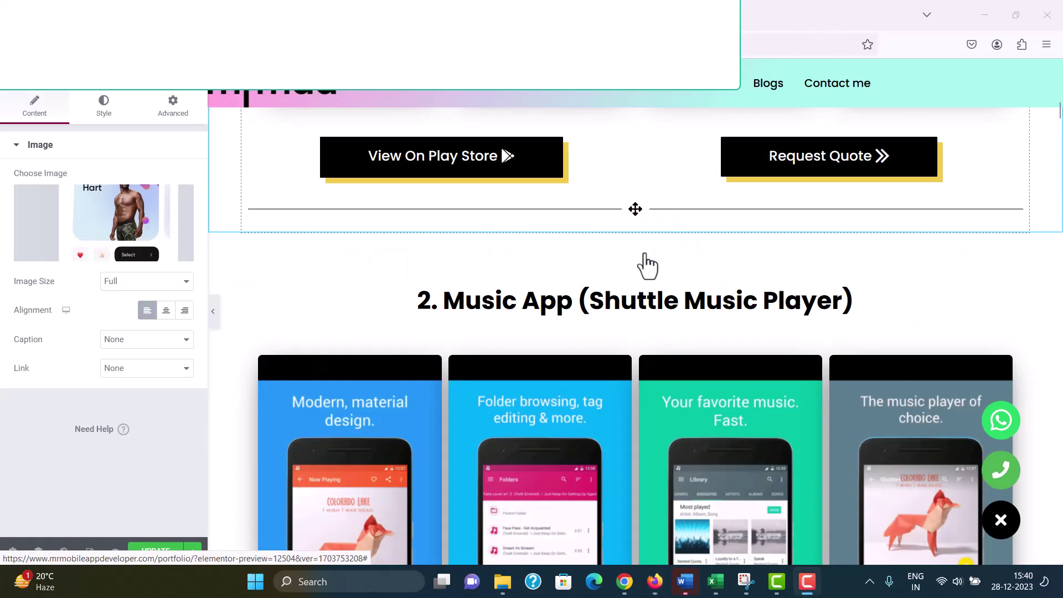
Select the Music App (Shuttle Music Player) image gallery on the page and dismiss its lightbox preview
left_click(638, 418)
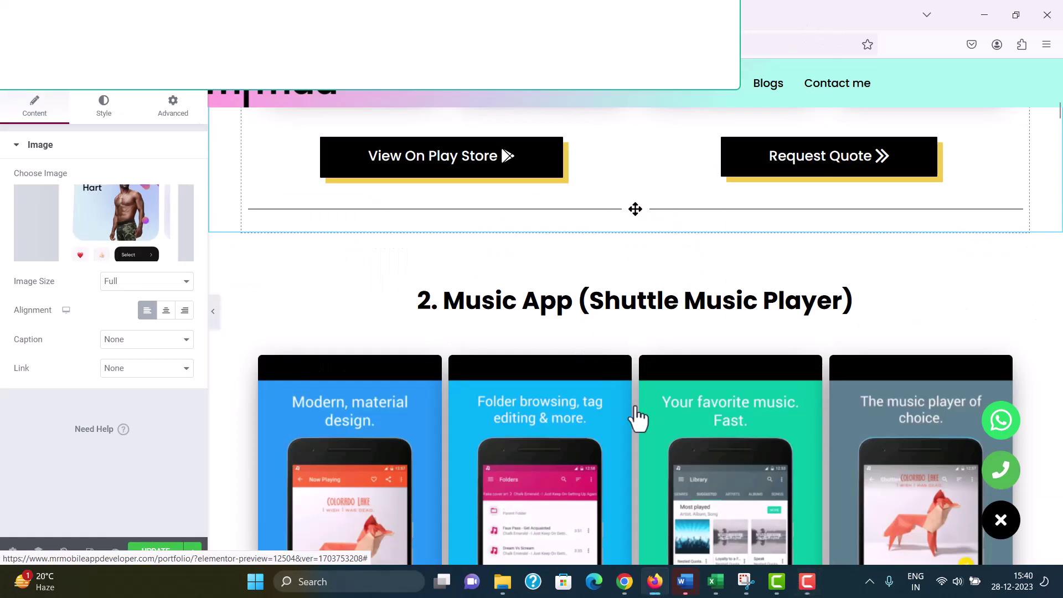
left_click(429, 371)
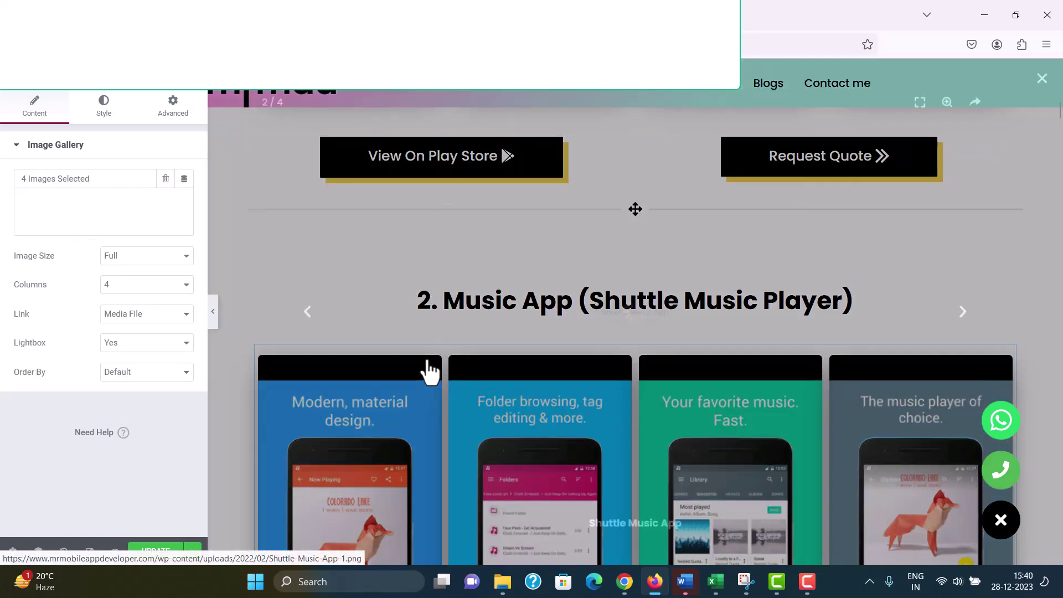
left_click(429, 372)
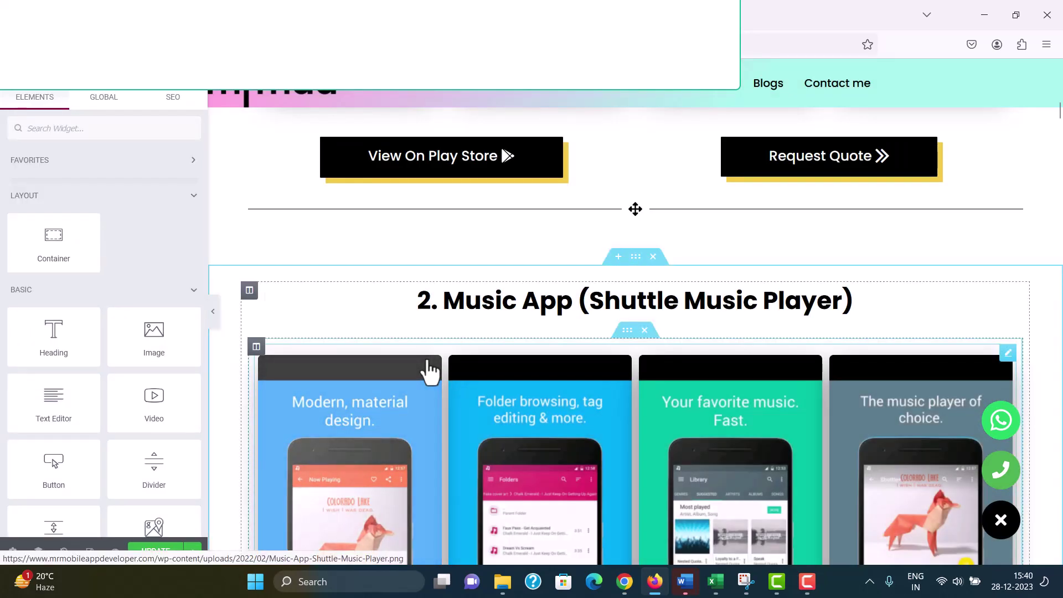